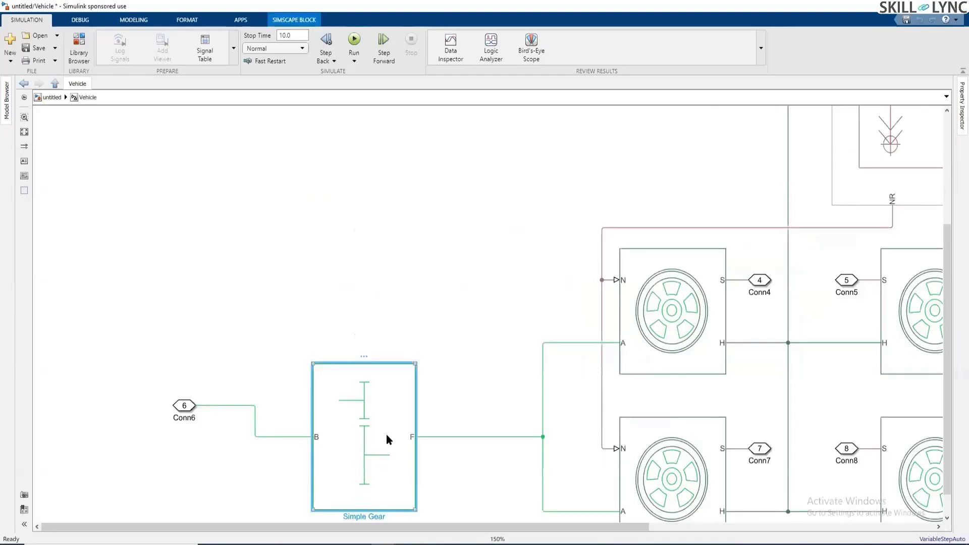
Step: Go back up to the top-level untitled model and start a quick-insert search at the sensor's C port
{"action": "left_click", "coordinate": [49, 98]}
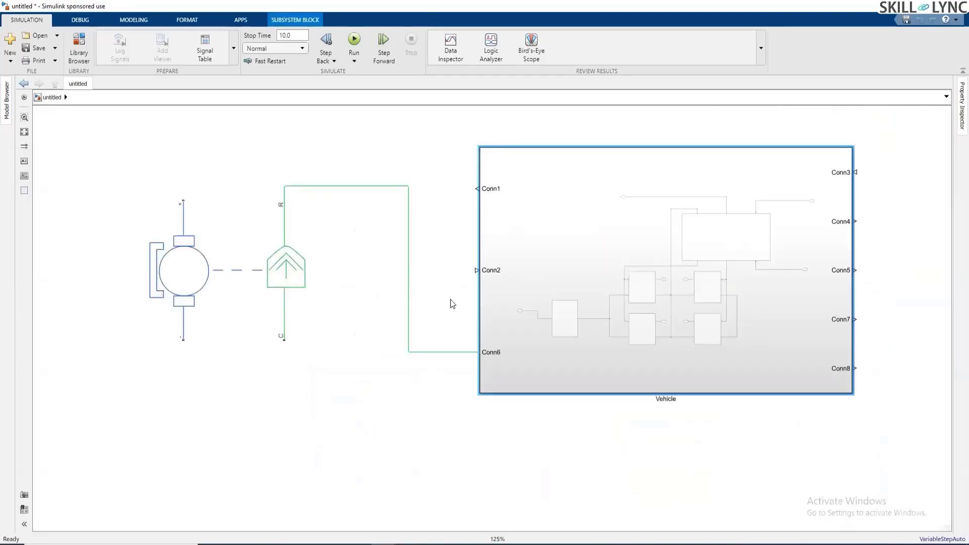
{"action": "left_click", "coordinate": [453, 319]}
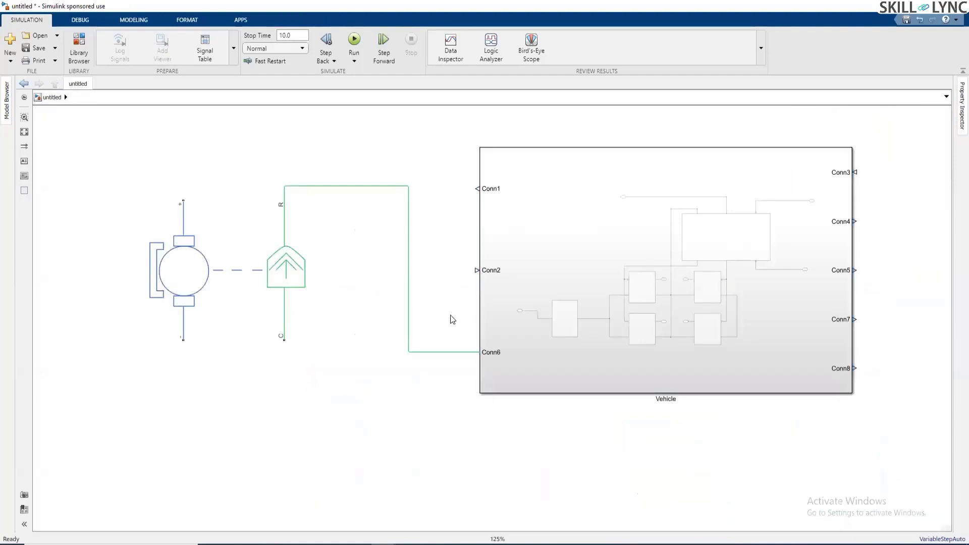
{"action": "double_click", "coordinate": [296, 388]}
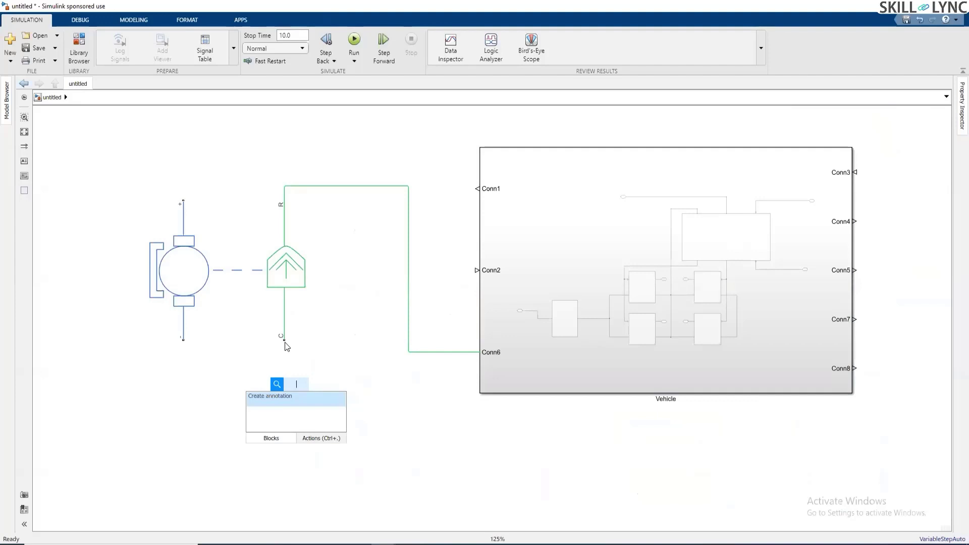
Step: Insert a Mechanical Rotational Reference block on the sensor's C port, enlarged and placed below the sensor
{"action": "type", "text": "ro"}
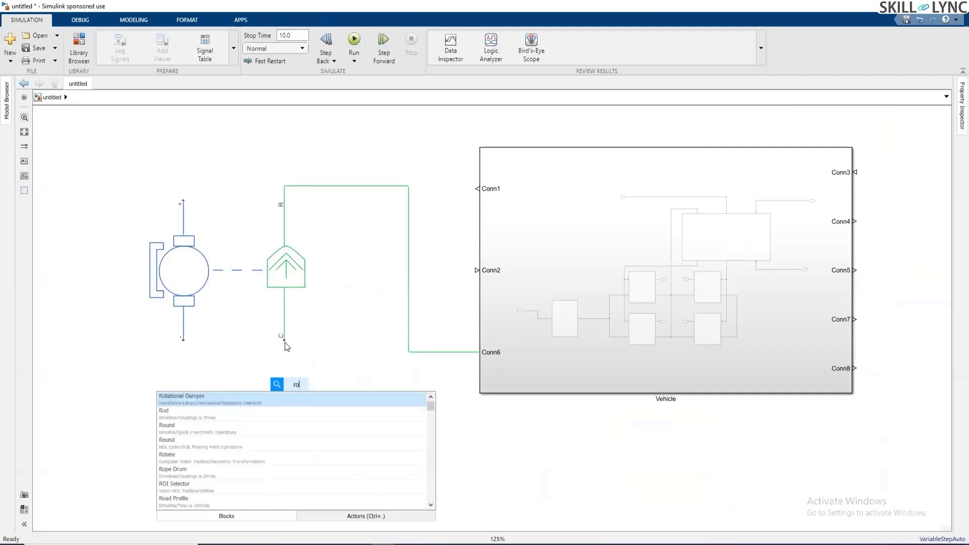
{"action": "type", "text": "tational"}
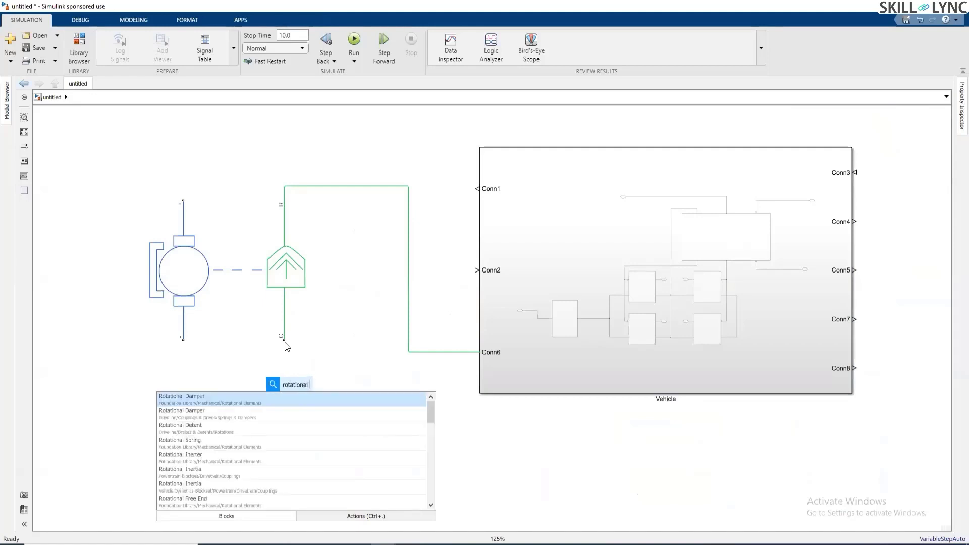
{"action": "type", "text": " re"}
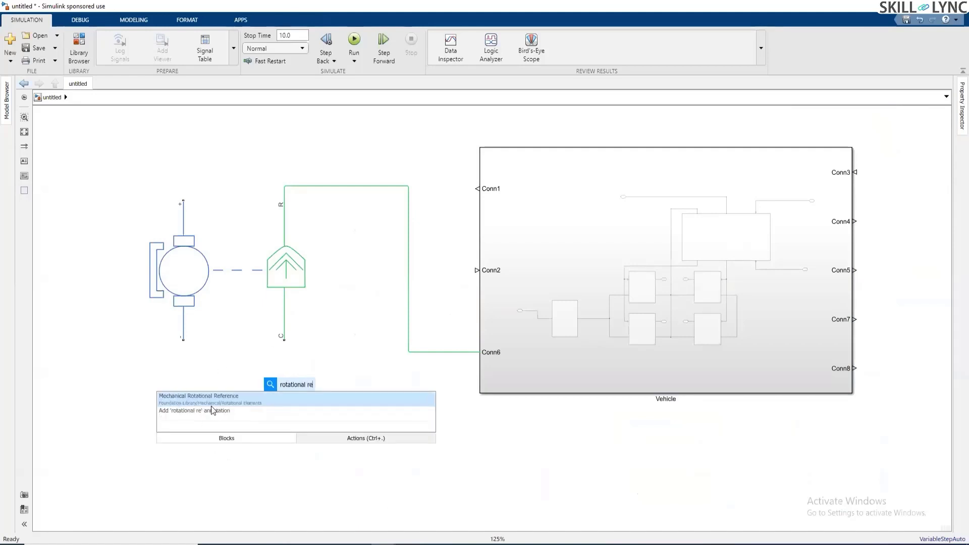
{"action": "left_click", "coordinate": [232, 402]}
{"action": "left_click_drag", "start_coordinate": [297, 396], "coordinate": [284, 339]}
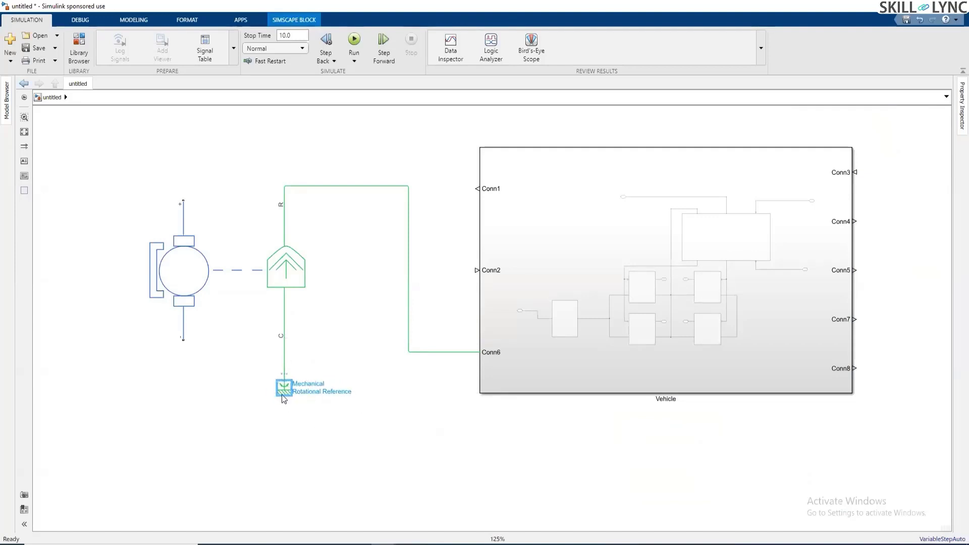
{"action": "left_click_drag", "start_coordinate": [288, 393], "coordinate": [325, 440]}
{"action": "left_click", "coordinate": [424, 478]}
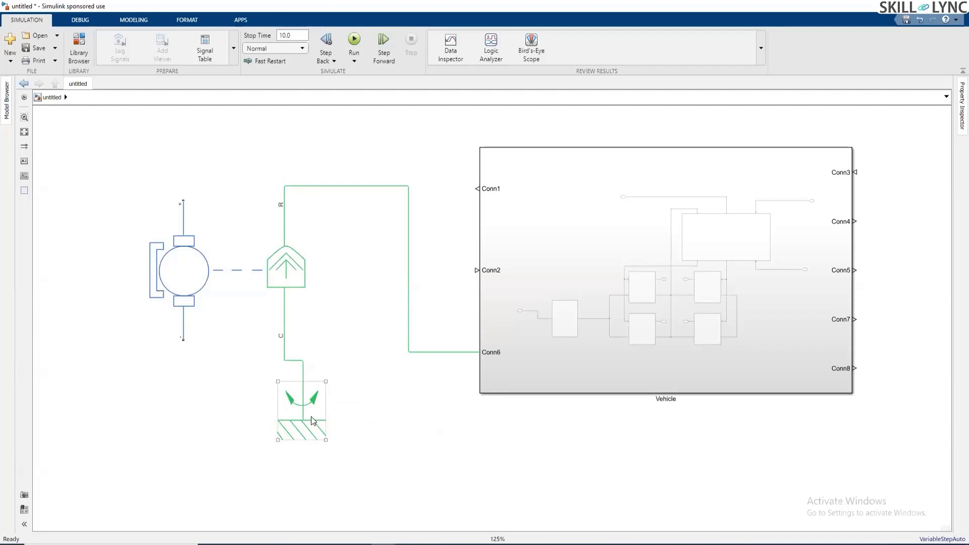
{"action": "left_click_drag", "start_coordinate": [313, 421], "coordinate": [292, 397]}
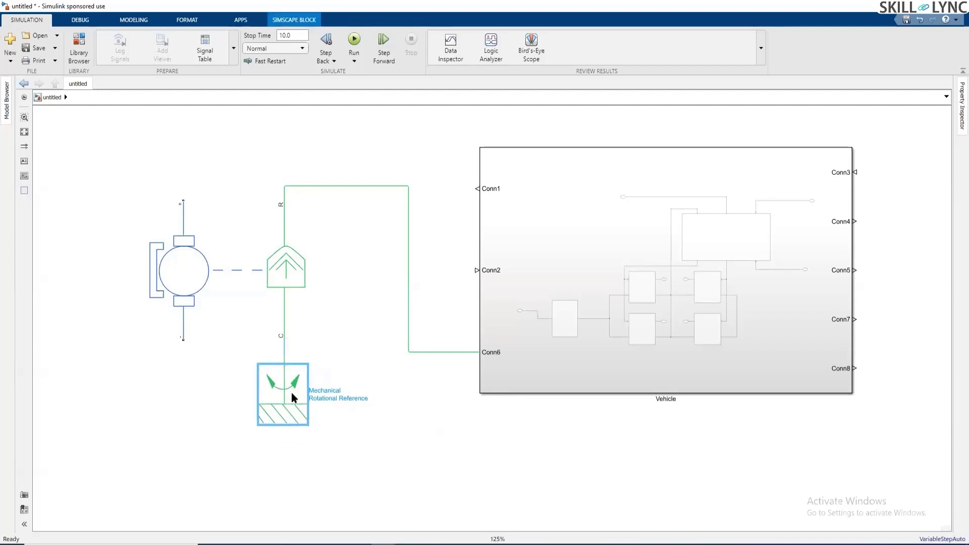
{"action": "left_click", "coordinate": [329, 231]}
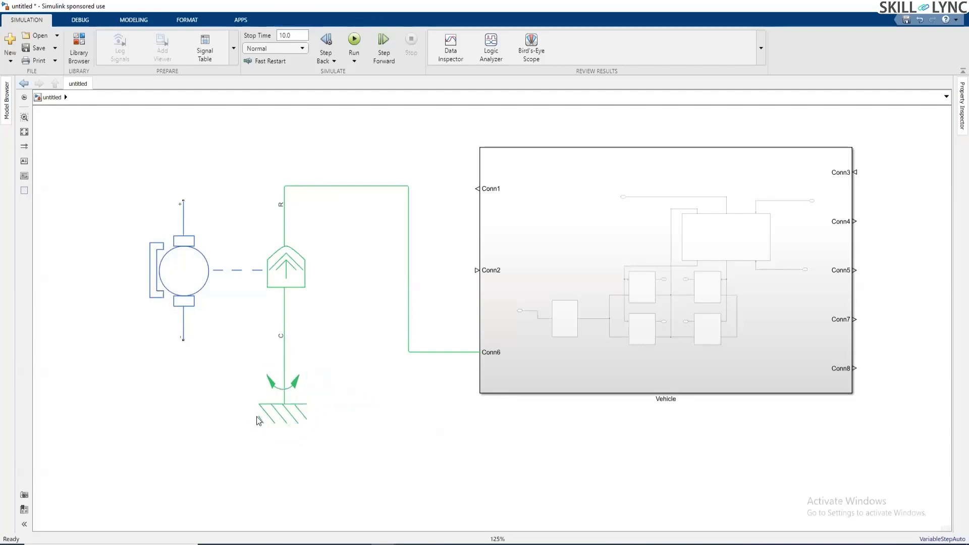
{"action": "left_click", "coordinate": [296, 389]}
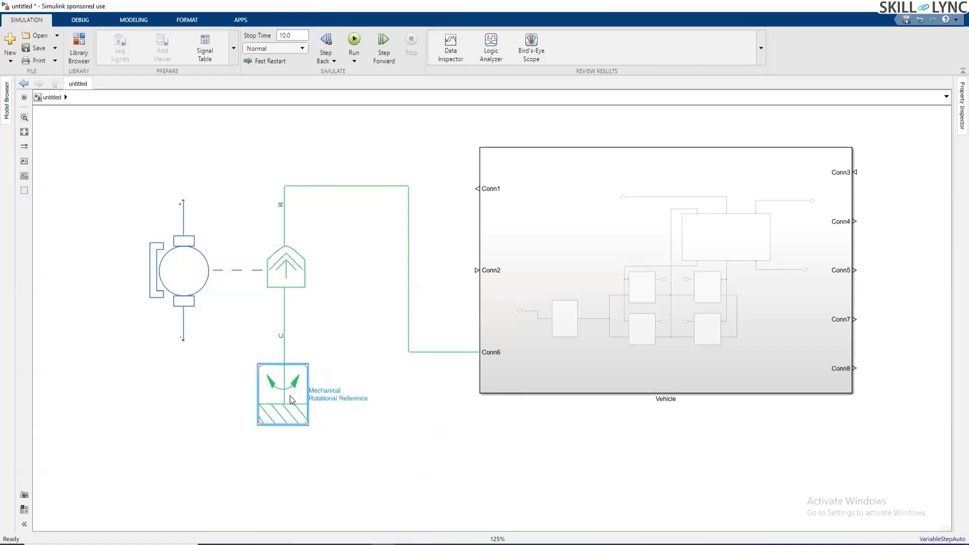
{"action": "left_click", "coordinate": [411, 437]}
Step: Zoom out and insert an enlarged DC-DC Converter block at the upper left of the diagram
{"action": "left_click_drag", "start_coordinate": [337, 339], "coordinate": [132, 202]}
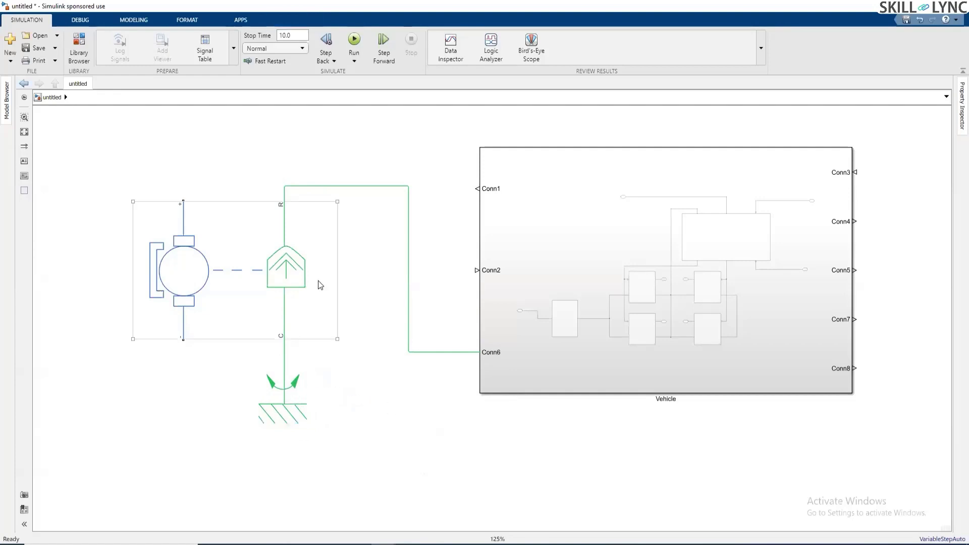
{"action": "scroll", "coordinate": [318, 281], "scroll_direction": "down", "scroll_amount": 3}
{"action": "left_click", "coordinate": [257, 300]}
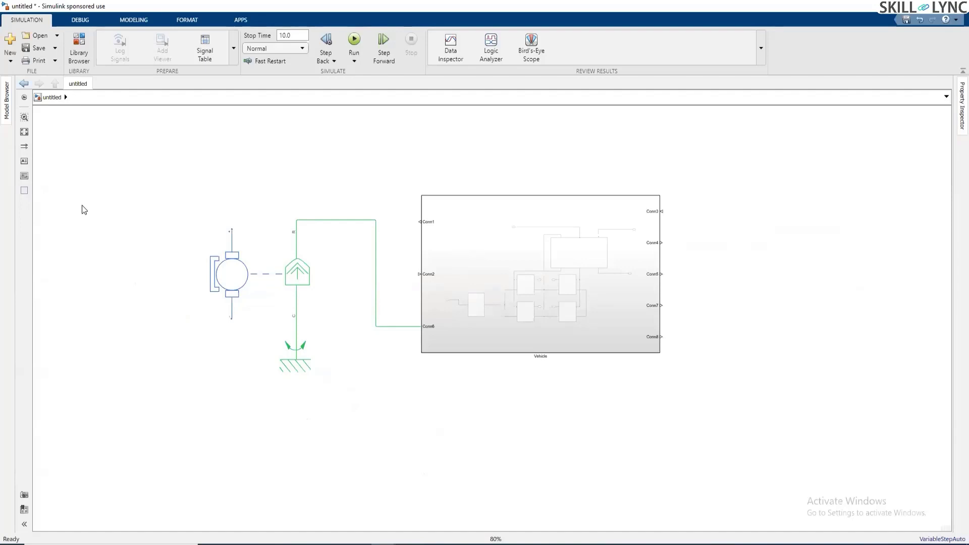
{"action": "type", "text": "dc dc"}
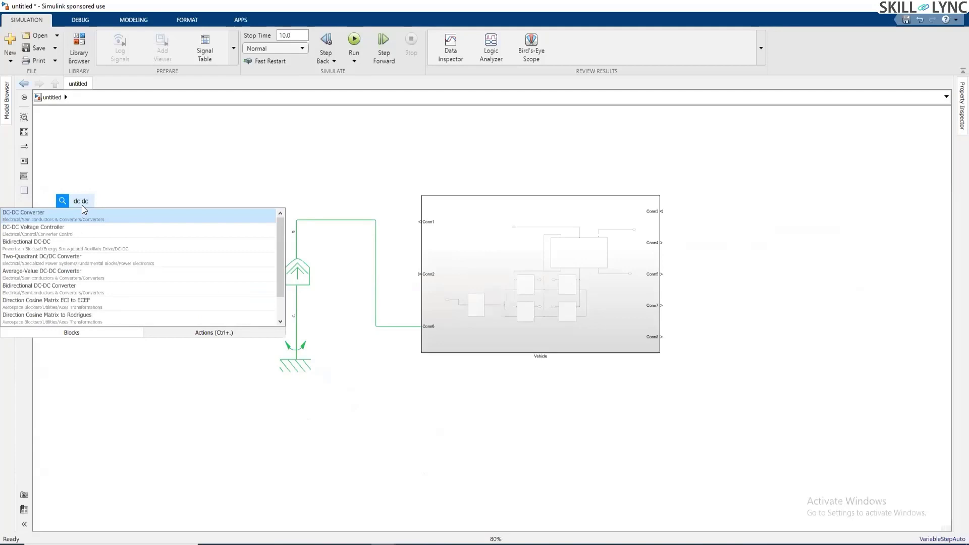
{"action": "left_click", "coordinate": [91, 216]}
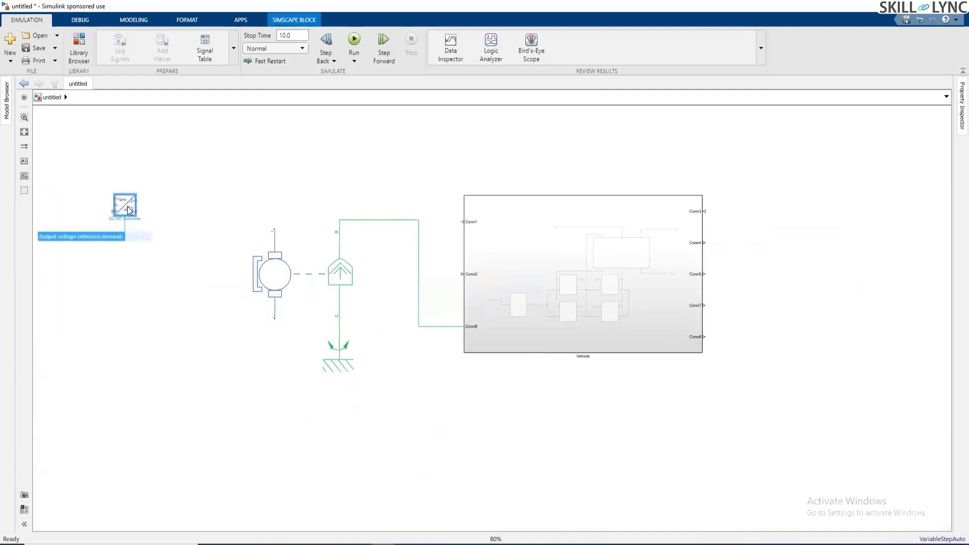
{"action": "left_click_drag", "start_coordinate": [115, 201], "coordinate": [56, 151]}
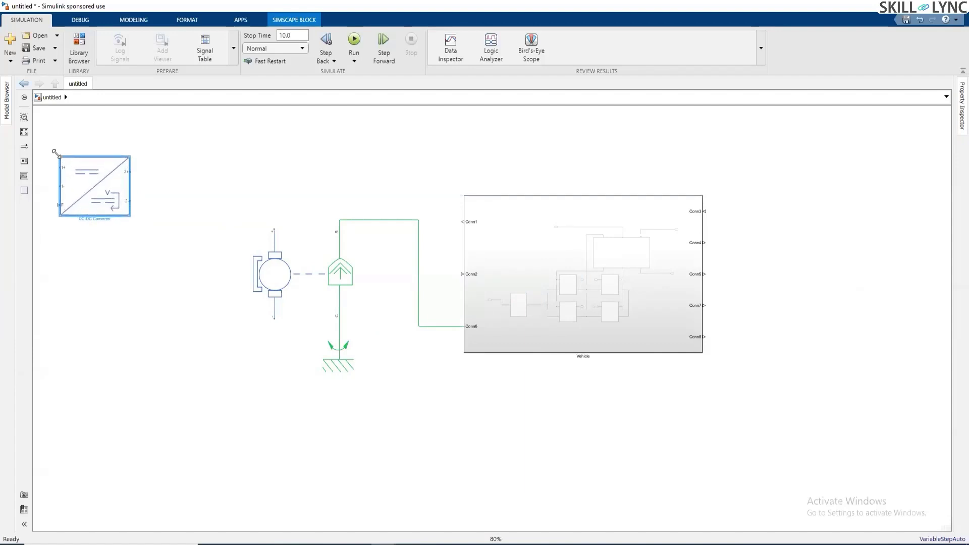
{"action": "left_click_drag", "start_coordinate": [104, 180], "coordinate": [150, 175]}
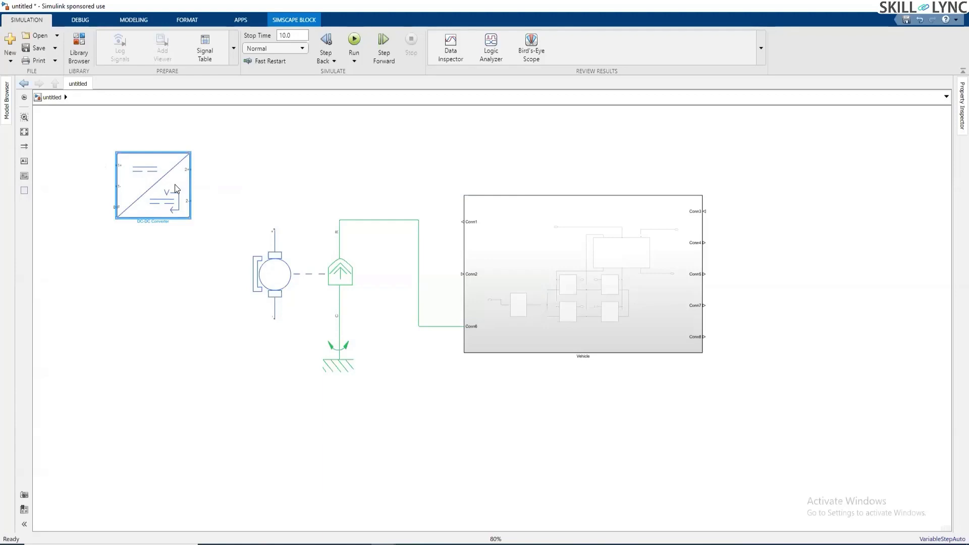
Step: Nudge the DC-DC Converter block slightly right and down toward the motor
{"action": "mouse_move", "coordinate": [169, 189]}
{"action": "left_mouse_down"}
{"action": "mouse_move", "coordinate": [164, 228]}
{"action": "mouse_move", "coordinate": [170, 195]}
{"action": "mouse_move", "coordinate": [185, 192]}
{"action": "left_mouse_up"}
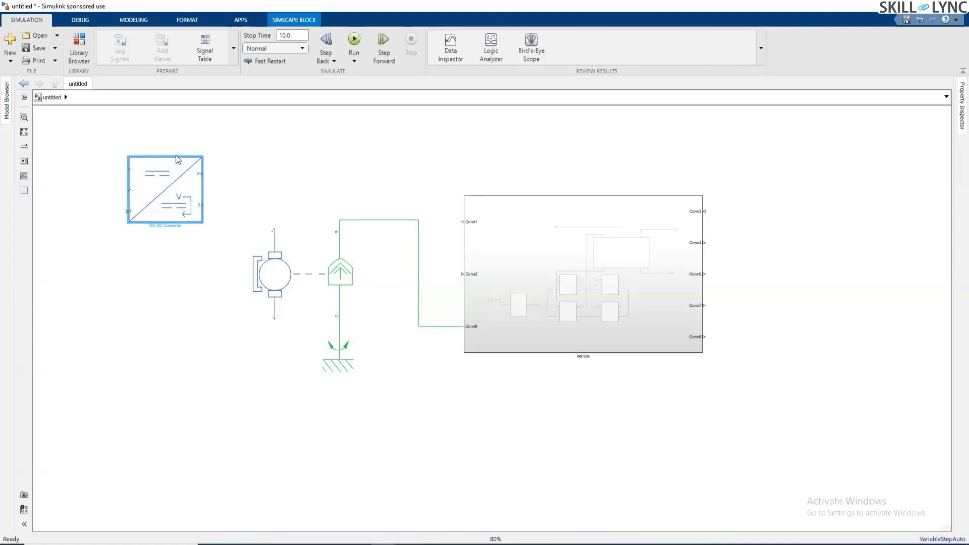
Step: Move the DC-DC Converter up-left, then insert an H-Bridge block beneath it and enlarge it
{"action": "scroll", "coordinate": [131, 124], "scroll_direction": "up", "scroll_amount": 2}
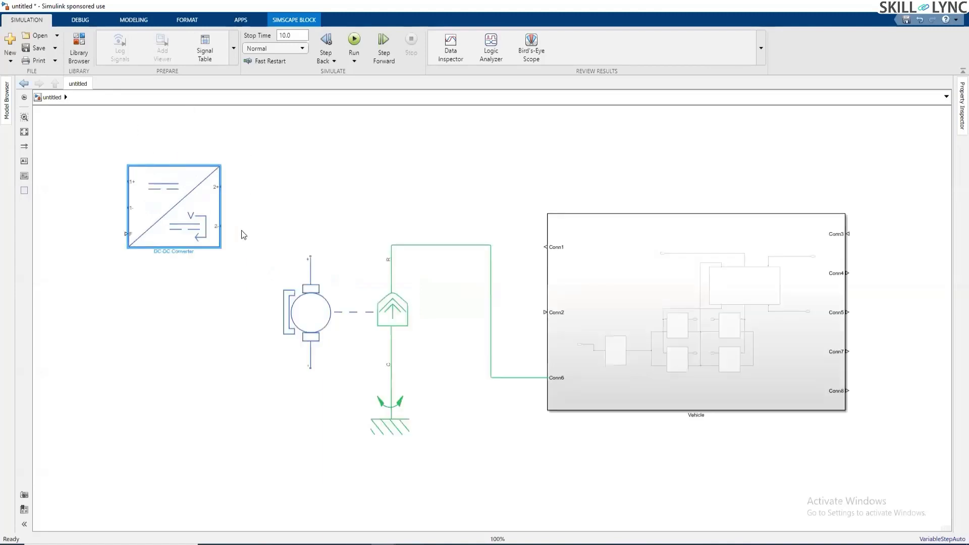
{"action": "left_click_drag", "start_coordinate": [182, 219], "coordinate": [153, 203]}
{"action": "double_click", "coordinate": [136, 316]}
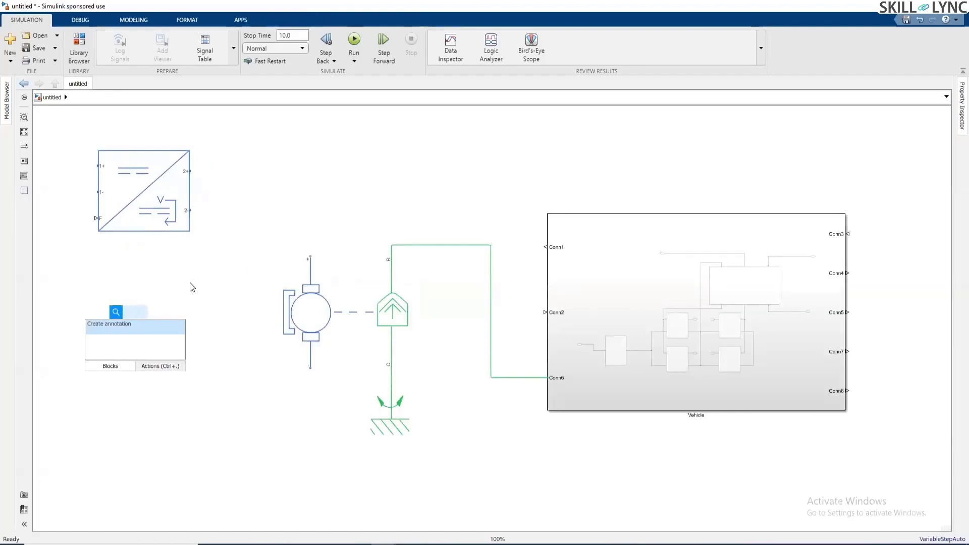
{"action": "type", "text": "h"}
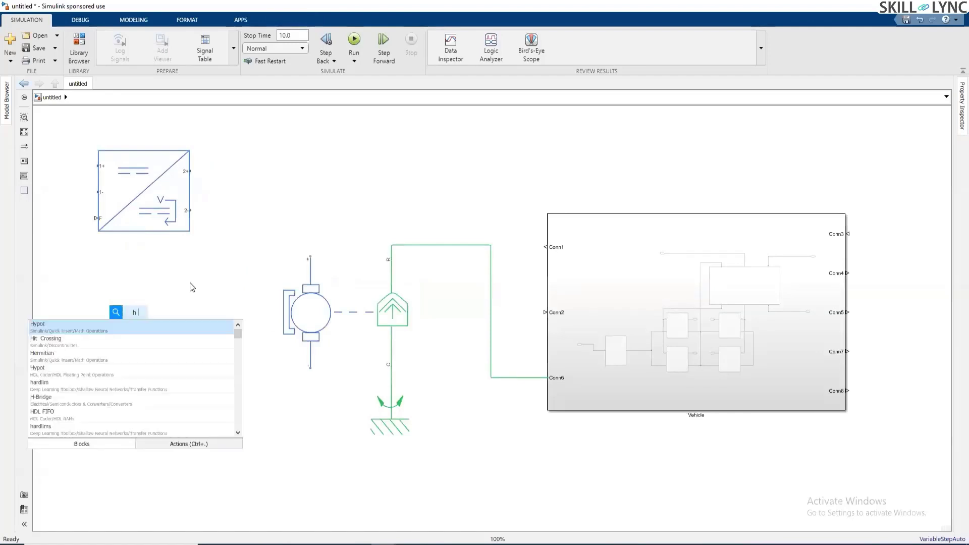
{"action": "type", "text": " bri"}
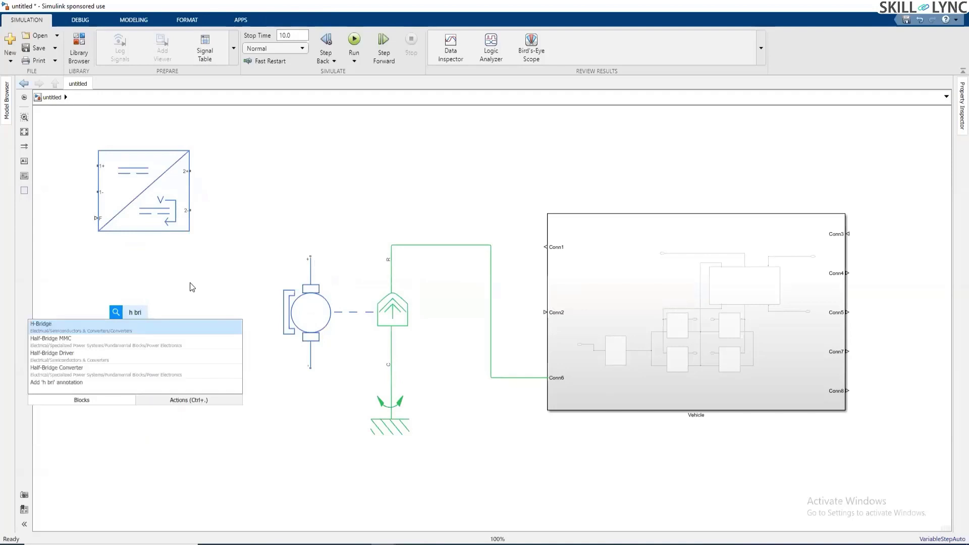
{"action": "left_click", "coordinate": [87, 329]}
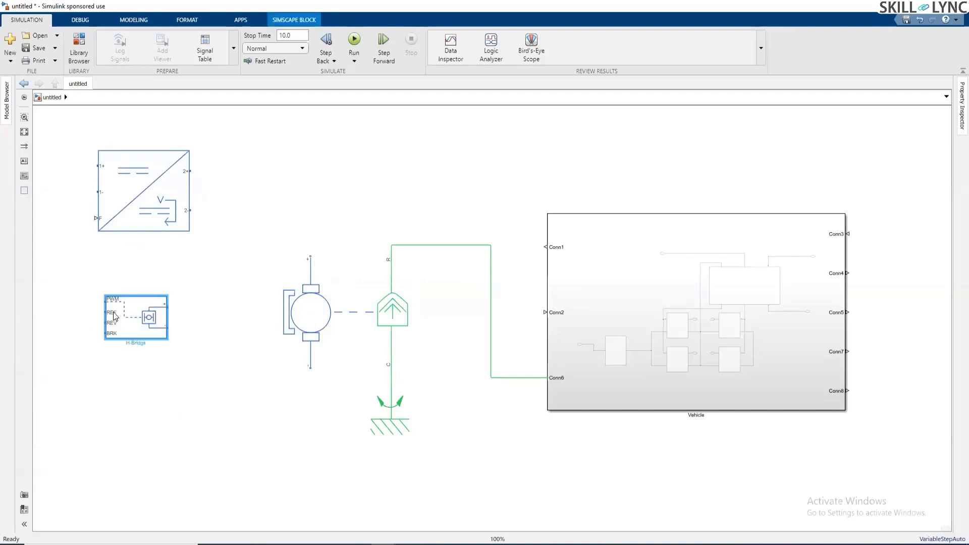
{"action": "left_click_drag", "start_coordinate": [112, 316], "coordinate": [101, 316]}
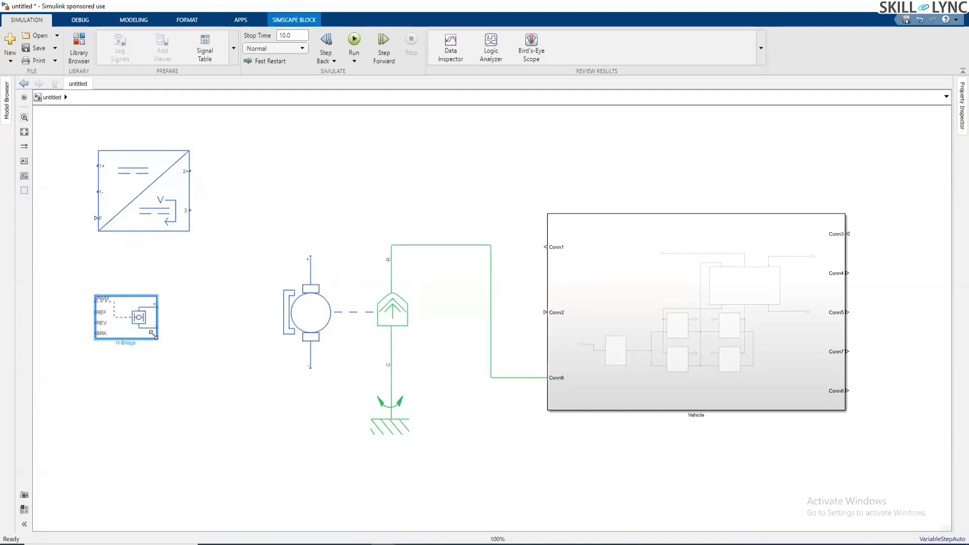
{"action": "left_click_drag", "start_coordinate": [152, 335], "coordinate": [249, 406]}
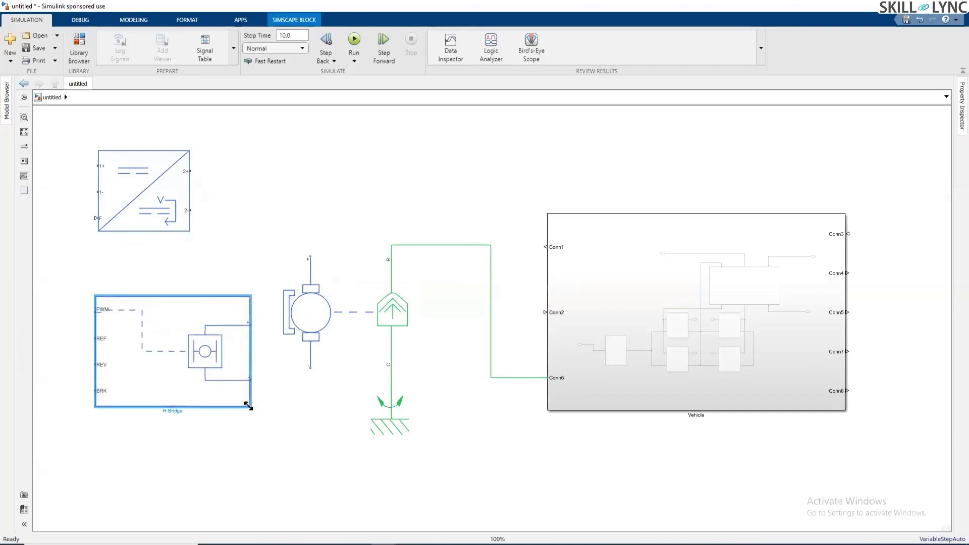
{"action": "left_click_drag", "start_coordinate": [210, 378], "coordinate": [204, 375]}
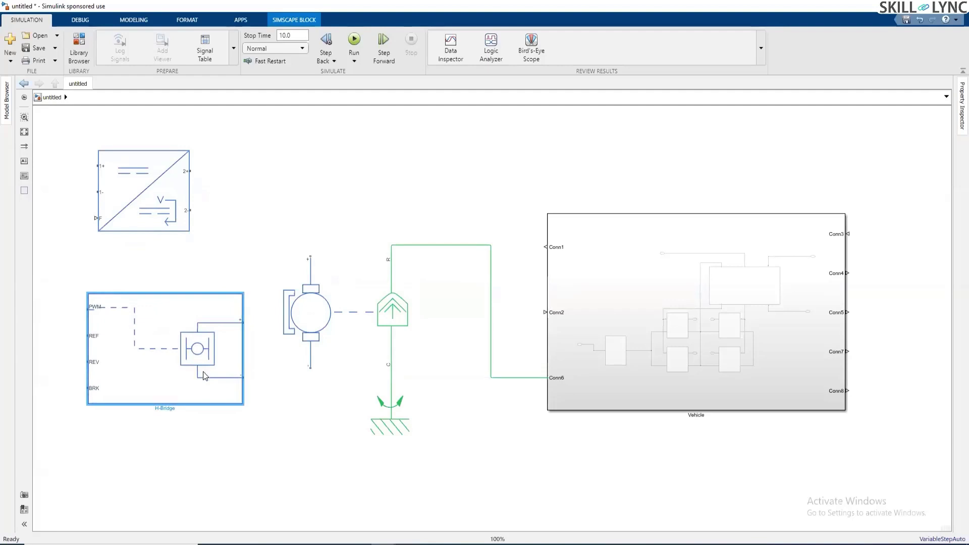
Step: Set the H-Bridge block's Power supply parameter to External
{"action": "double_click", "coordinate": [203, 375]}
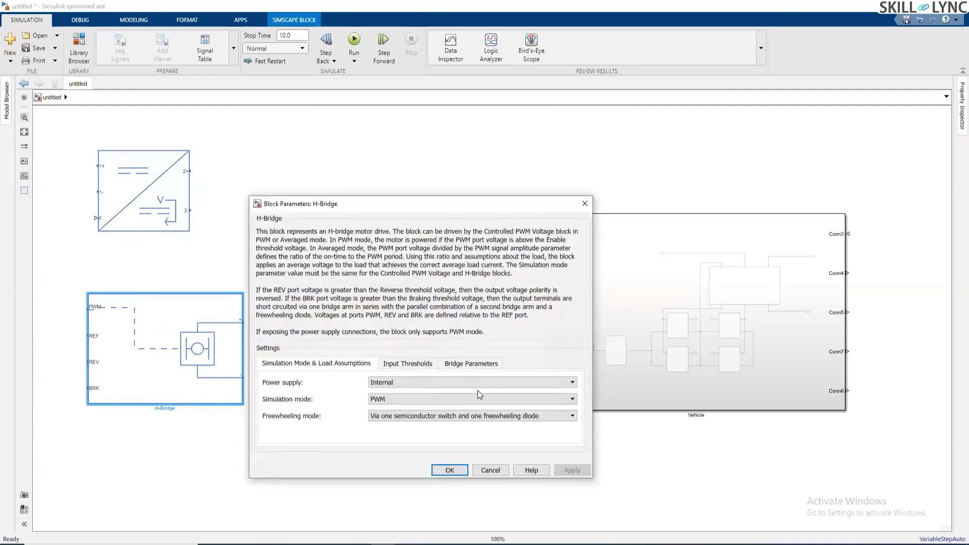
{"action": "left_click", "coordinate": [433, 381]}
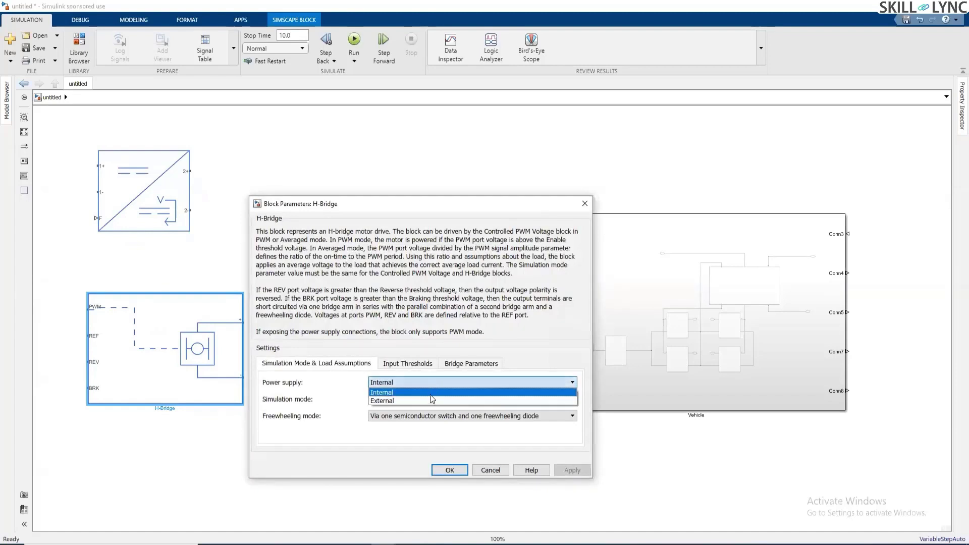
{"action": "left_click", "coordinate": [430, 400]}
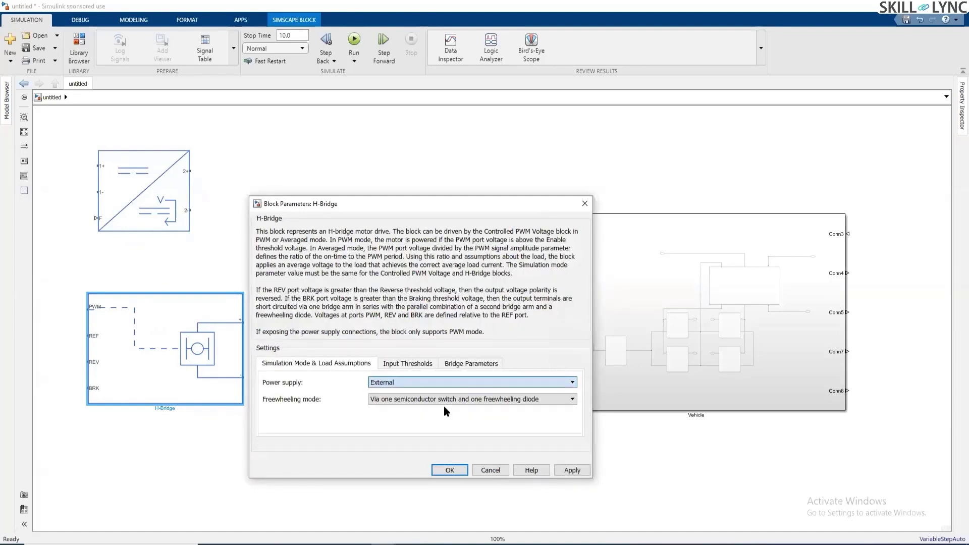
{"action": "left_click", "coordinate": [451, 469]}
Step: Enlarge the H-Bridge further and rearrange it and the converter block for wiring
{"action": "left_click_drag", "start_coordinate": [198, 355], "coordinate": [186, 350]}
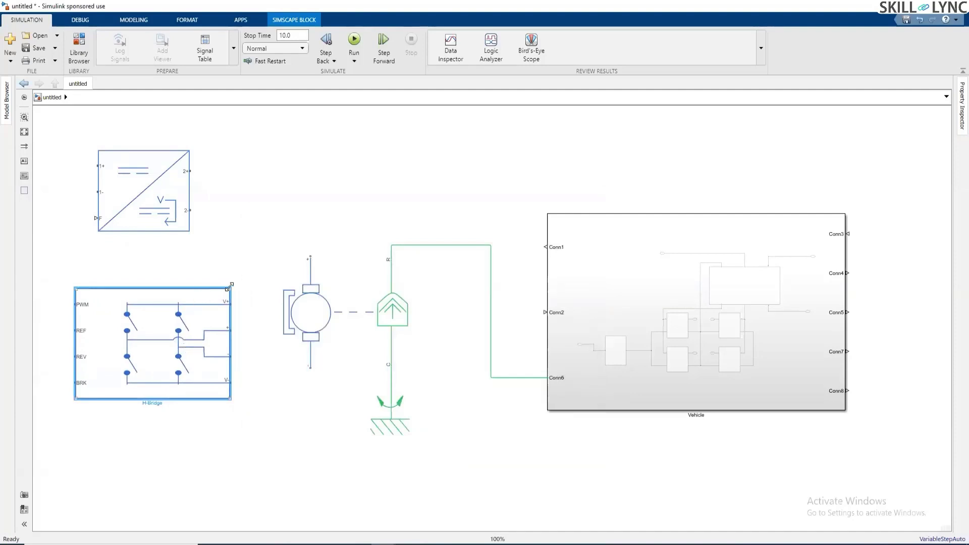
{"action": "left_click_drag", "start_coordinate": [230, 288], "coordinate": [255, 245]}
{"action": "left_click_drag", "start_coordinate": [152, 182], "coordinate": [154, 162]}
{"action": "left_click", "coordinate": [201, 346]}
{"action": "left_click_drag", "start_coordinate": [200, 345], "coordinate": [191, 346]}
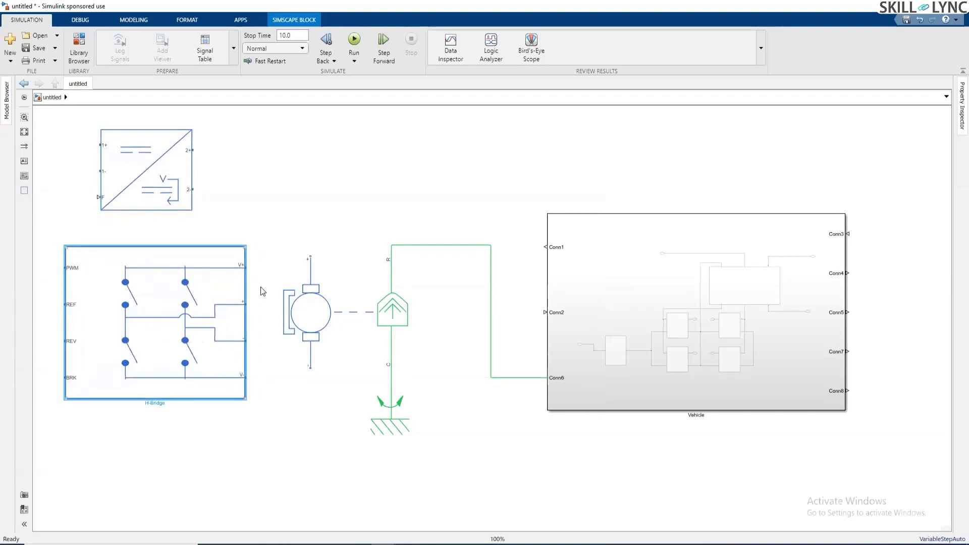
Step: Draw lines from the V+ and V- ports and wire the H-Bridge + and − outputs to the motor terminals
{"action": "left_click_drag", "start_coordinate": [248, 265], "coordinate": [262, 193]}
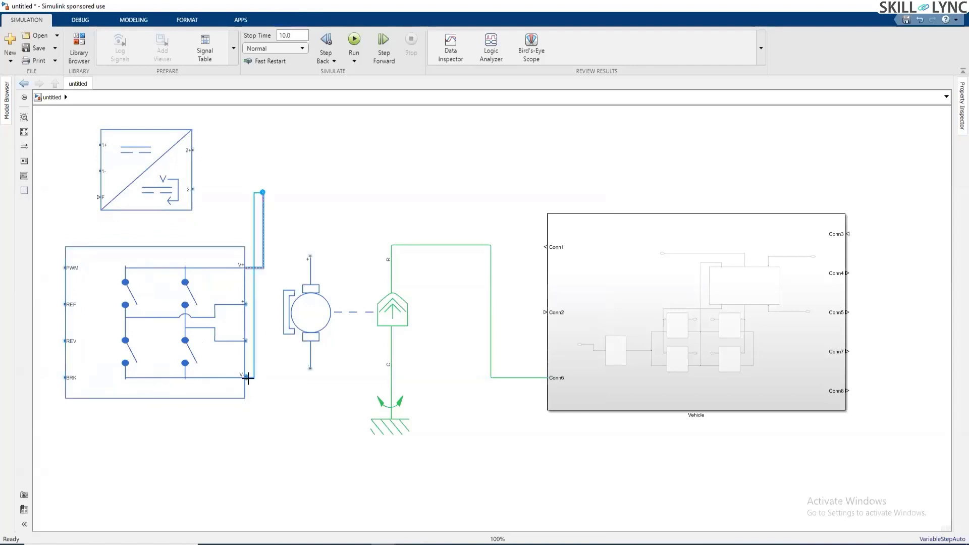
{"action": "mouse_move", "coordinate": [246, 377]}
{"action": "left_mouse_down"}
{"action": "mouse_move", "coordinate": [288, 379]}
{"action": "mouse_move", "coordinate": [287, 426]}
{"action": "mouse_move", "coordinate": [297, 433]}
{"action": "mouse_move", "coordinate": [310, 257]}
{"action": "left_mouse_up"}
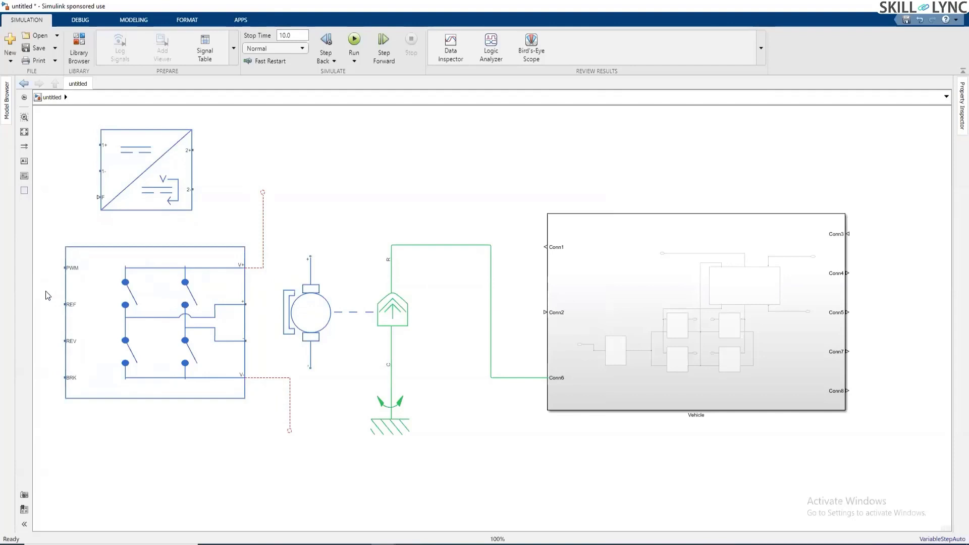
{"action": "left_click_drag", "start_coordinate": [124, 309], "coordinate": [114, 344]}
{"action": "left_click", "coordinate": [275, 359]}
{"action": "left_click", "coordinate": [230, 330]}
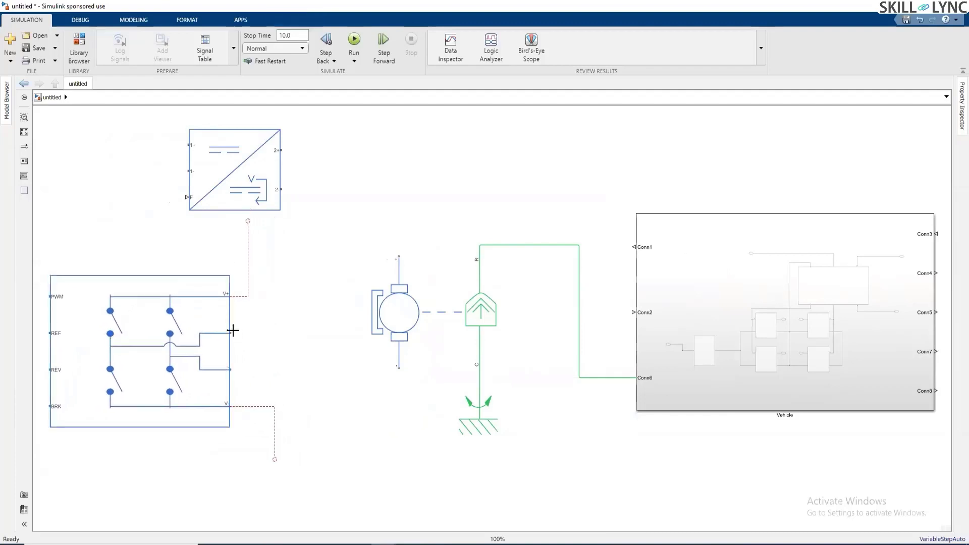
{"action": "mouse_move", "coordinate": [231, 328]}
{"action": "left_mouse_down"}
{"action": "mouse_move", "coordinate": [303, 280]}
{"action": "mouse_move", "coordinate": [398, 256]}
{"action": "left_mouse_up"}
{"action": "mouse_move", "coordinate": [398, 368]}
{"action": "left_mouse_down"}
{"action": "mouse_move", "coordinate": [356, 382]}
{"action": "mouse_move", "coordinate": [229, 369]}
{"action": "left_mouse_up"}
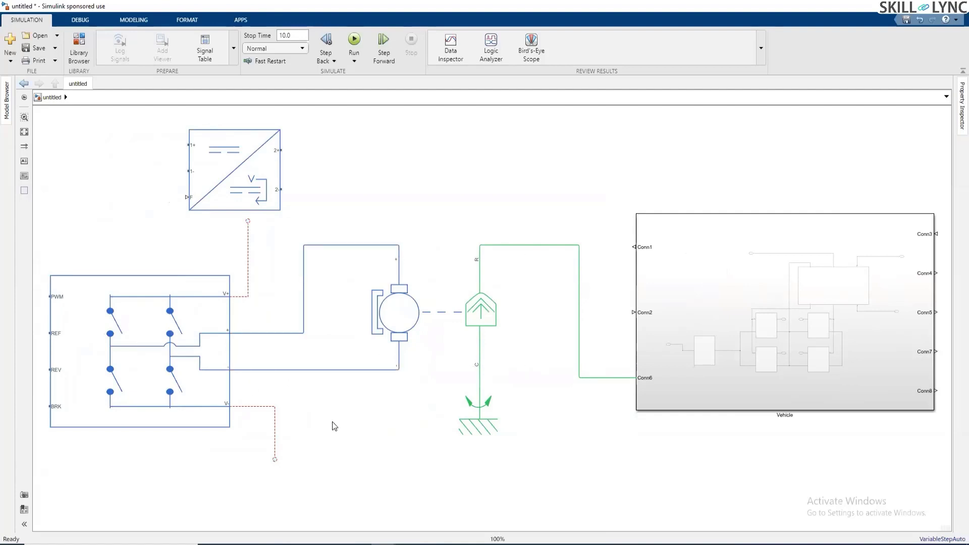
{"action": "left_click", "coordinate": [386, 317]}
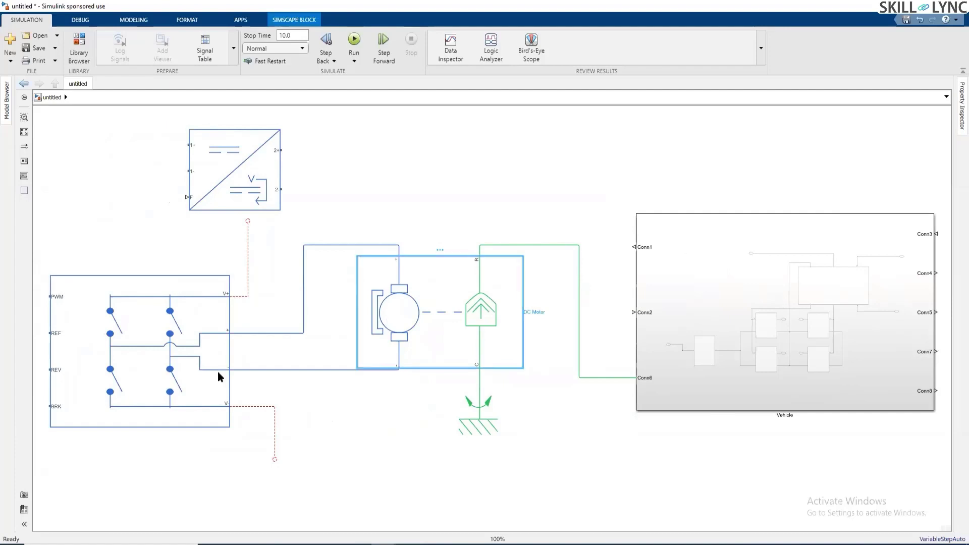
Step: Zoom in and shift the H-Bridge block so its wires to the motor route cleanly
{"action": "left_click", "coordinate": [190, 380]}
{"action": "left_click_drag", "start_coordinate": [90, 346], "coordinate": [208, 344]}
{"action": "scroll", "coordinate": [143, 305], "scroll_direction": "up", "scroll_amount": 1}
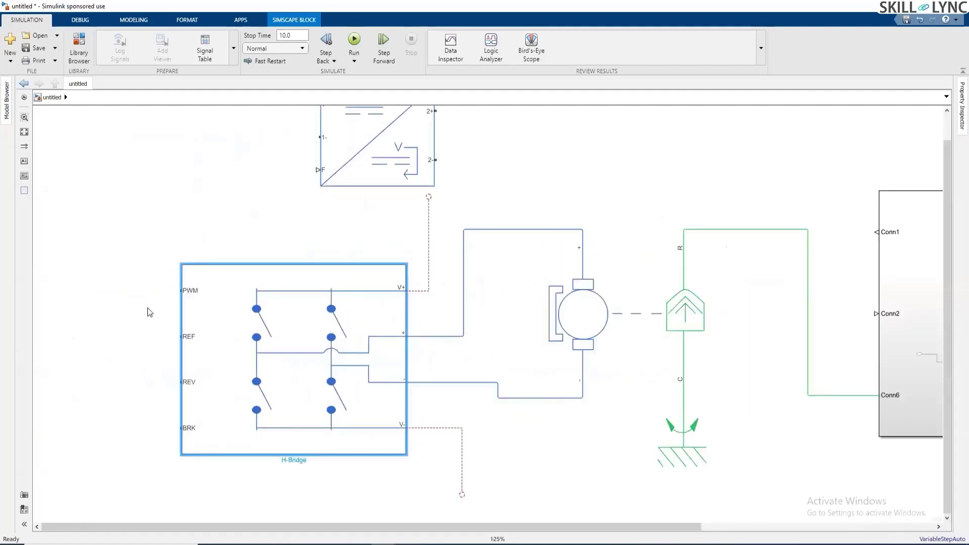
{"action": "scroll", "coordinate": [149, 312], "scroll_direction": "up", "scroll_amount": 1}
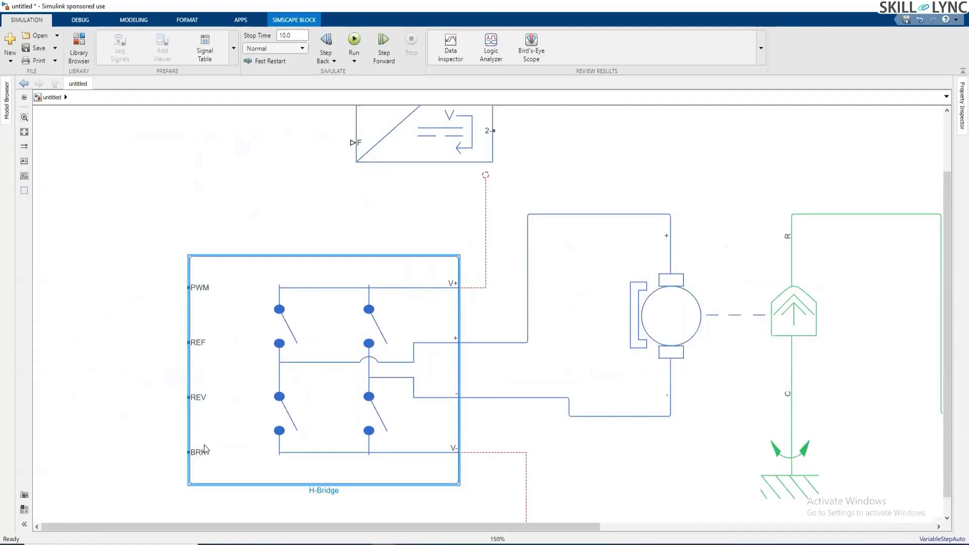
{"action": "left_click_drag", "start_coordinate": [250, 413], "coordinate": [231, 388]}
Step: Check the + and − motor wires and the V+ and V- lines by selecting each
{"action": "left_click", "coordinate": [477, 319]}
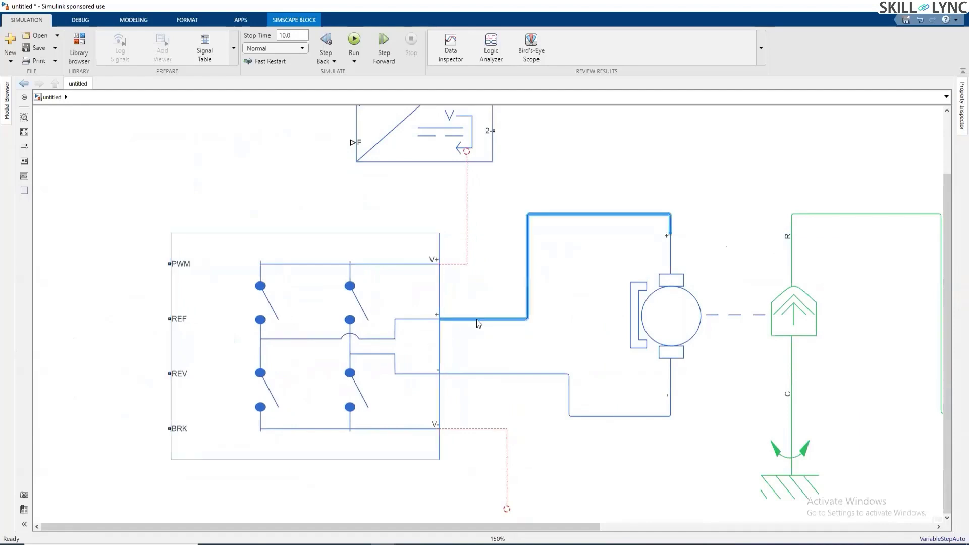
{"action": "left_click", "coordinate": [482, 374]}
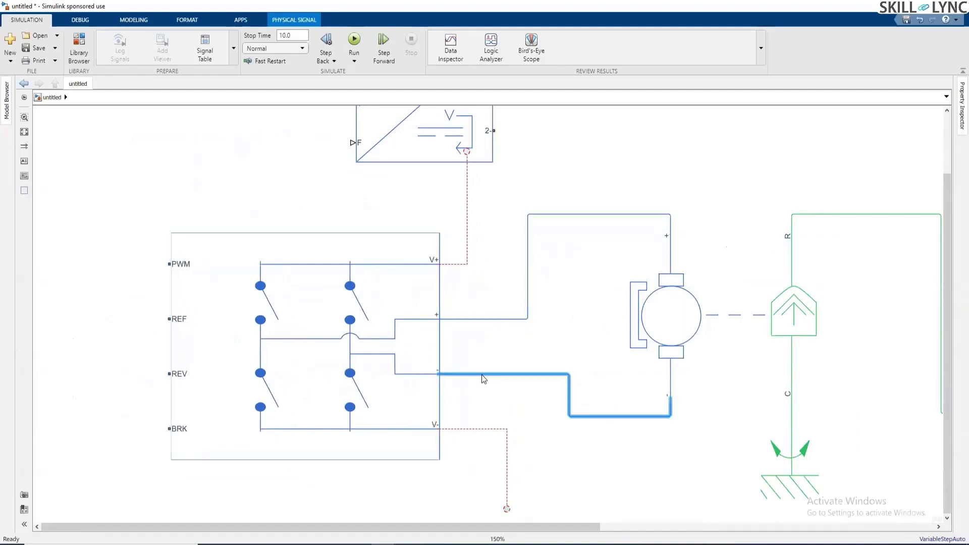
{"action": "left_click", "coordinate": [468, 250]}
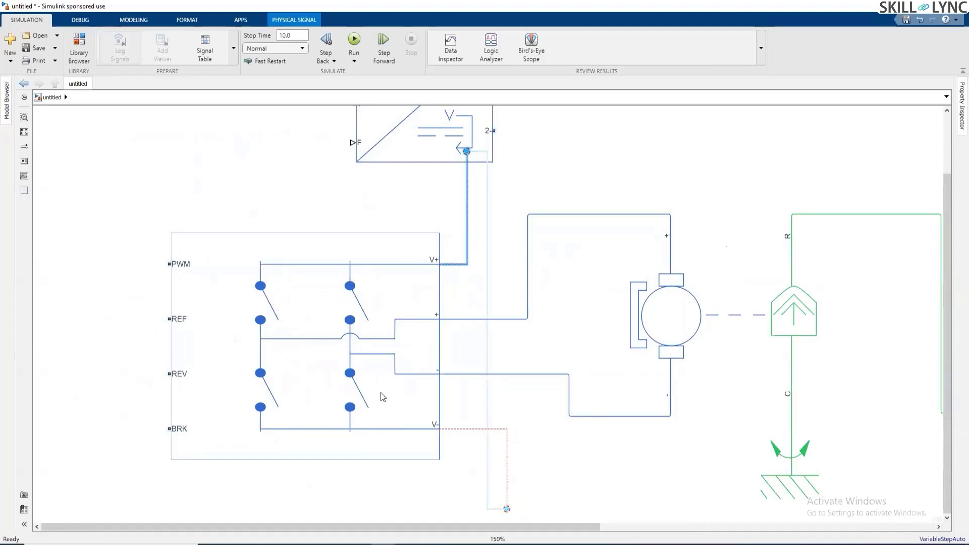
{"action": "left_click", "coordinate": [446, 479]}
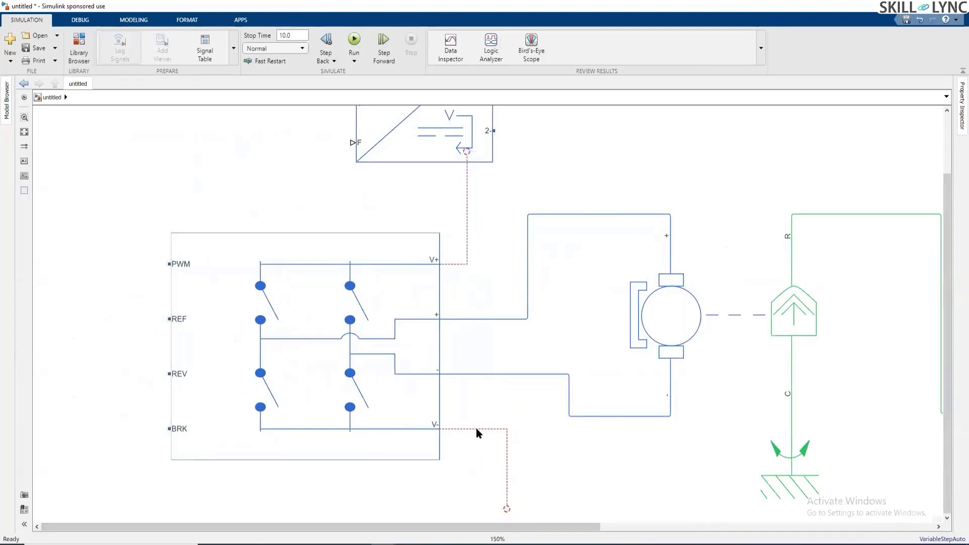
{"action": "left_click", "coordinate": [476, 429]}
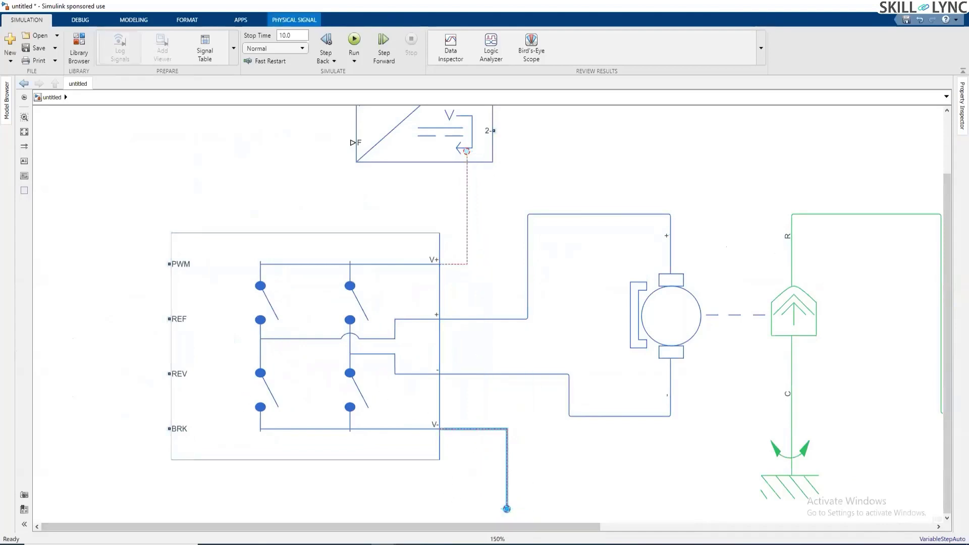
{"action": "left_click_drag", "start_coordinate": [657, 495], "coordinate": [858, 230]}
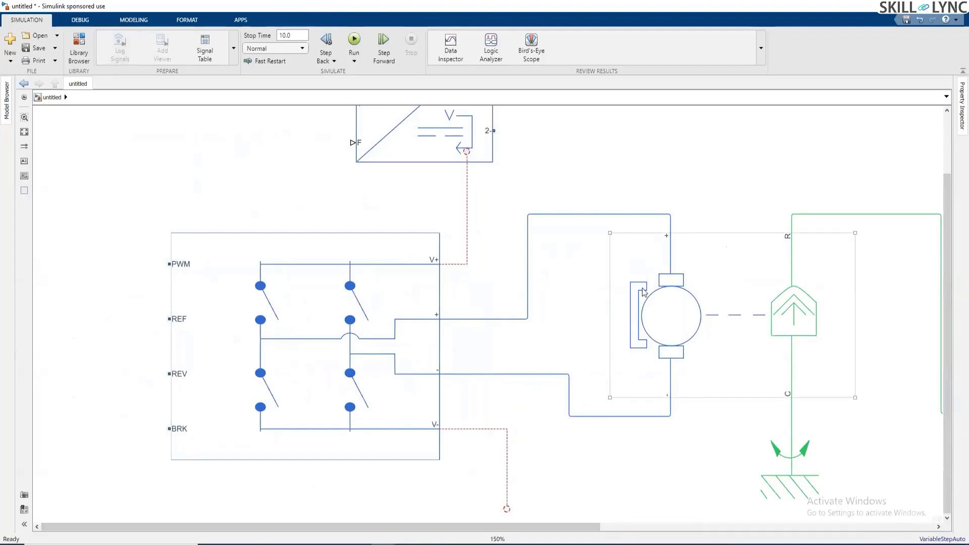
Step: Select the DC Motor block and open its Block Parameters dialog
{"action": "left_click", "coordinate": [608, 244]}
{"action": "left_click", "coordinate": [539, 343]}
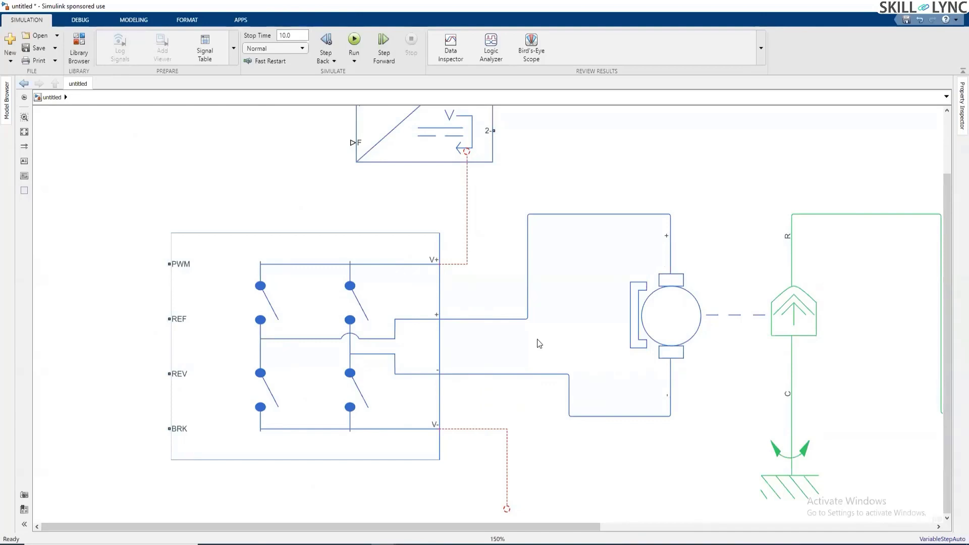
{"action": "left_click", "coordinate": [701, 320]}
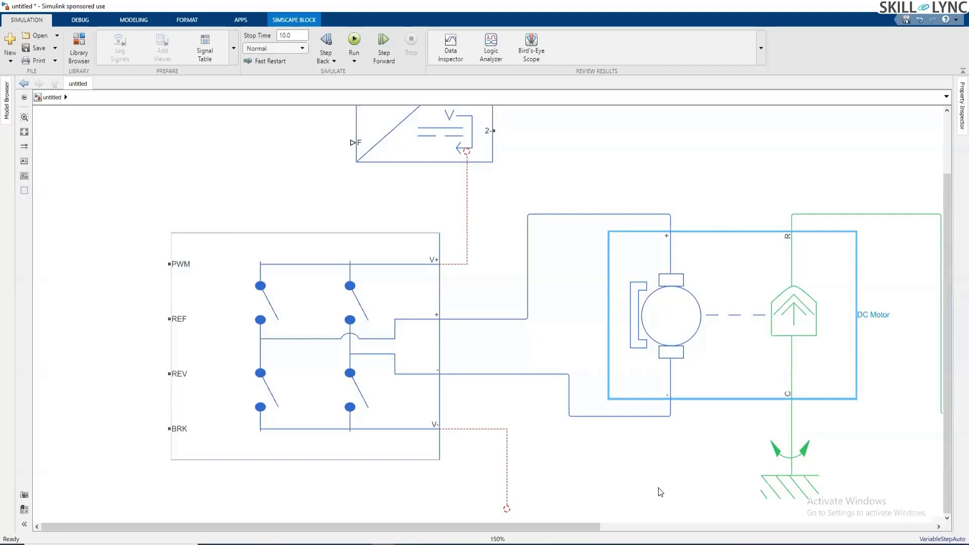
{"action": "left_click", "coordinate": [673, 475]}
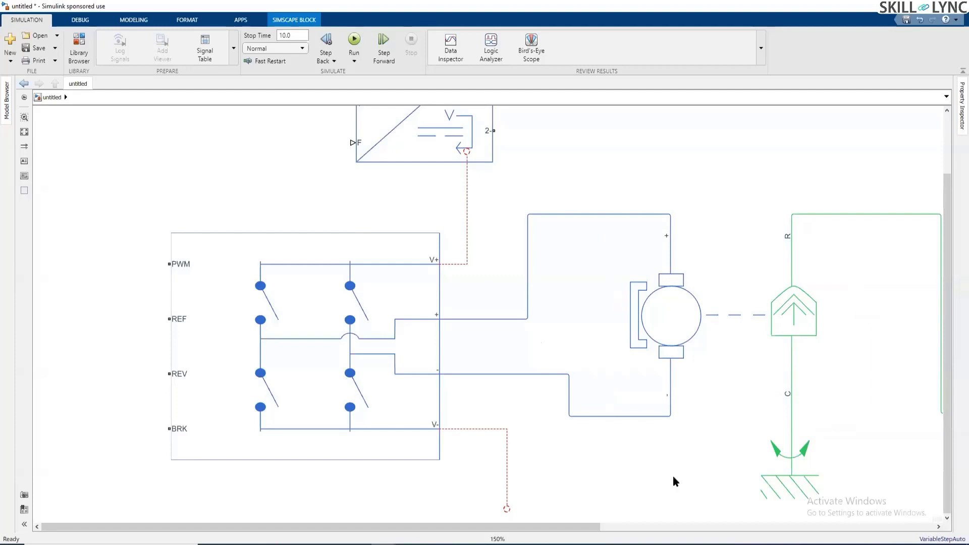
{"action": "left_click", "coordinate": [701, 326]}
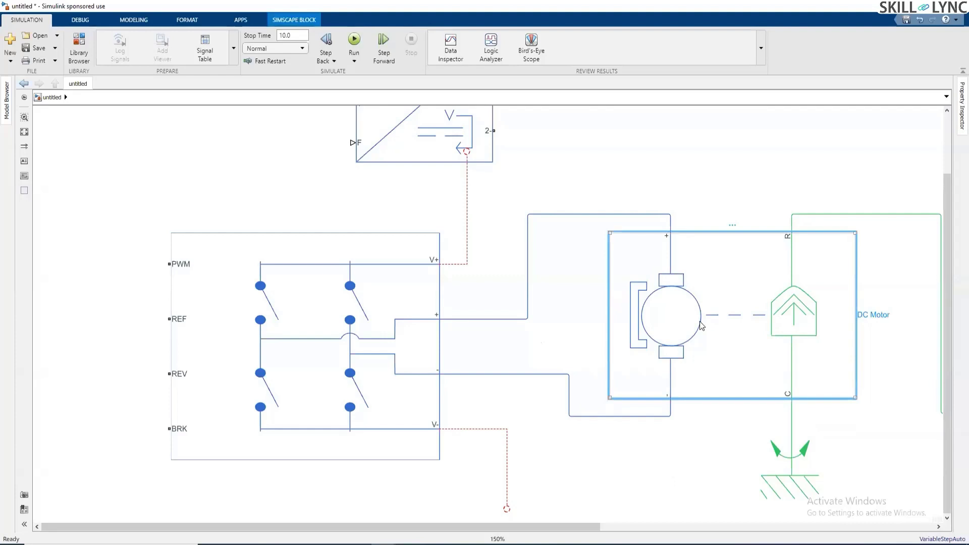
{"action": "double_click", "coordinate": [701, 325]}
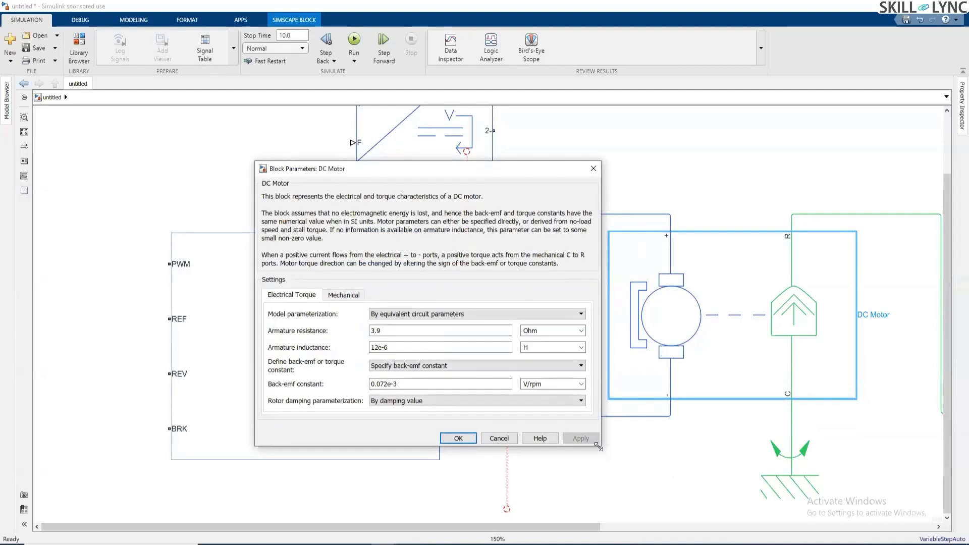
Step: Widen the dialog and set Model parameterization to 'By rated power, rated speed & no-load speed'
{"action": "left_click_drag", "start_coordinate": [598, 447], "coordinate": [731, 510]}
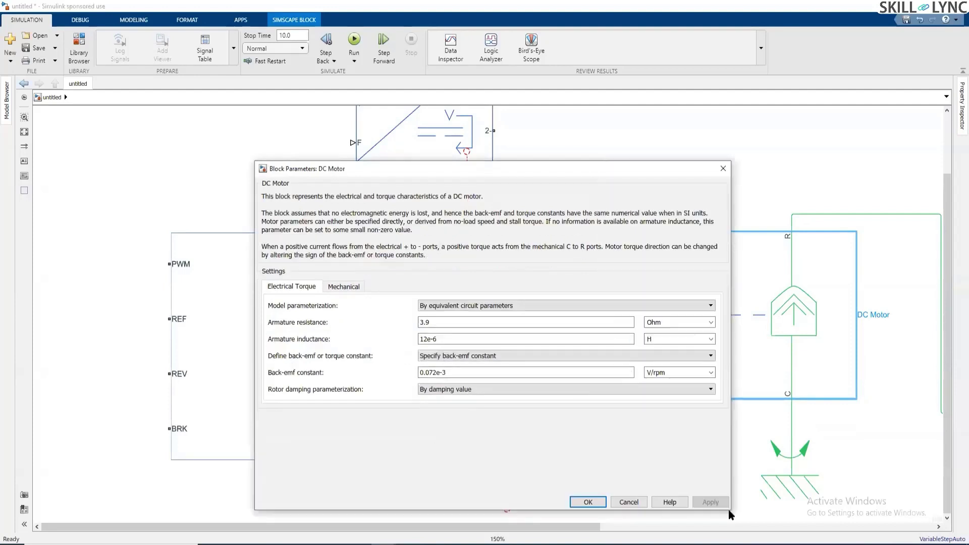
{"action": "left_click", "coordinate": [506, 308]}
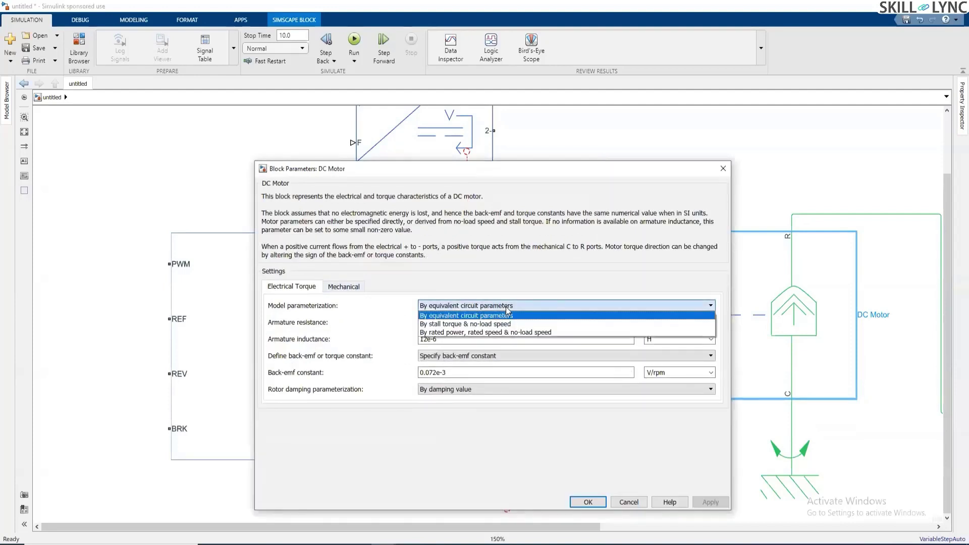
{"action": "left_click", "coordinate": [507, 331]}
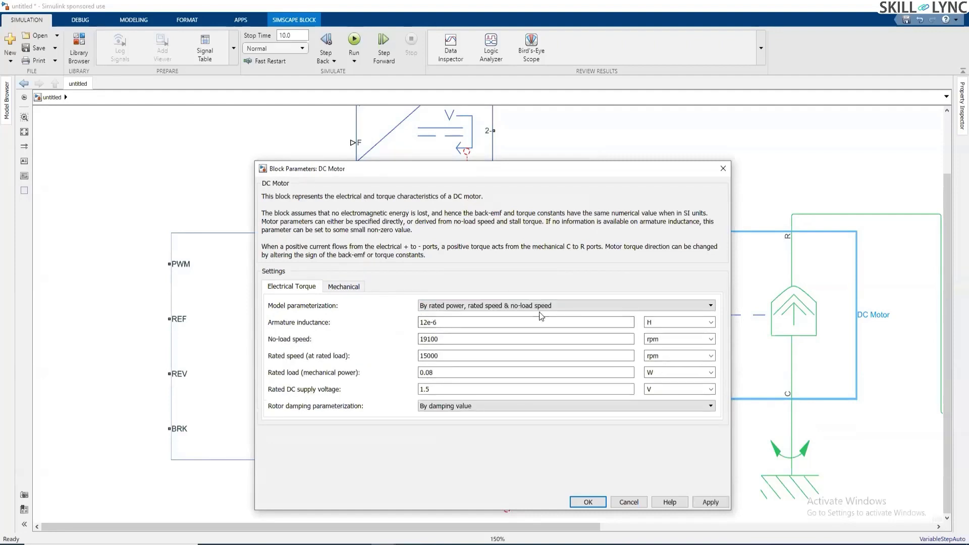
{"action": "left_click", "coordinate": [474, 374]}
{"action": "double_click", "coordinate": [475, 373]}
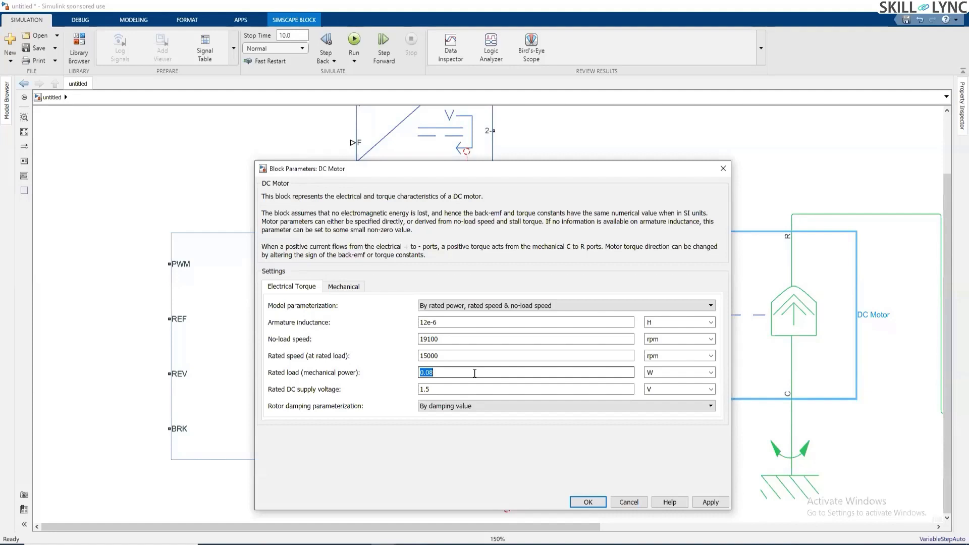
Step: Set the motor's rated load to 50 kW
{"action": "left_click", "coordinate": [711, 372]}
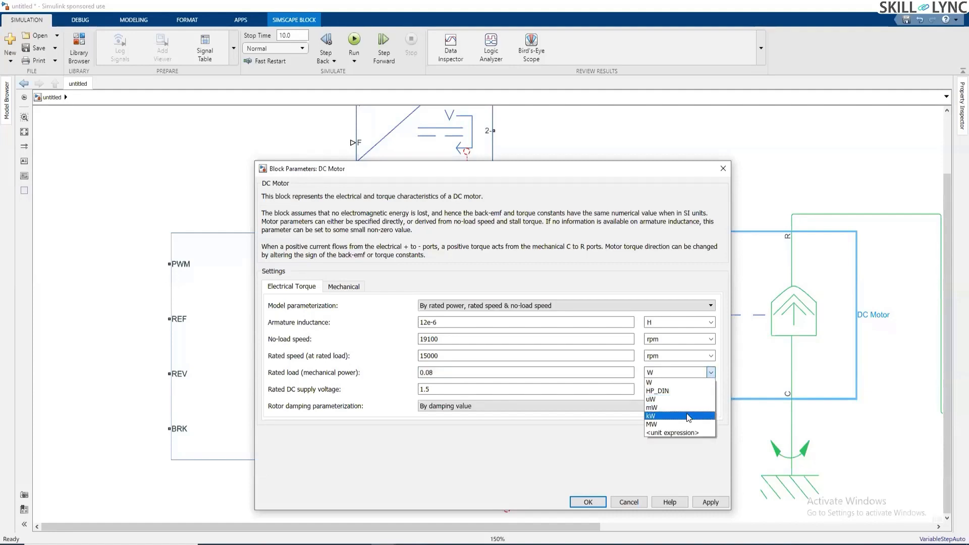
{"action": "left_click", "coordinate": [690, 416]}
{"action": "double_click", "coordinate": [444, 375]}
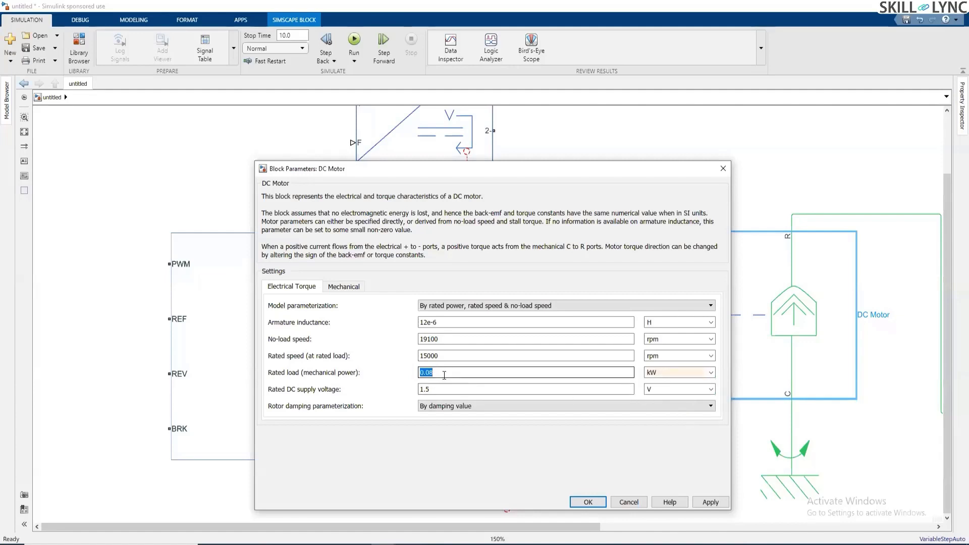
{"action": "type", "text": "50"}
Step: Set rated speed to 5000 rpm and no-load speed to 8000 rpm
{"action": "double_click", "coordinate": [471, 354]}
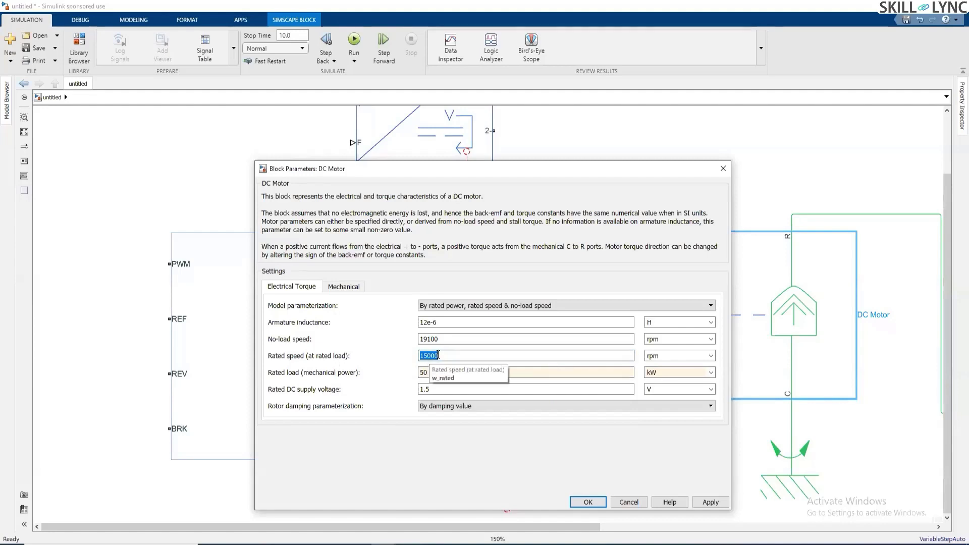
{"action": "type", "text": "5"}
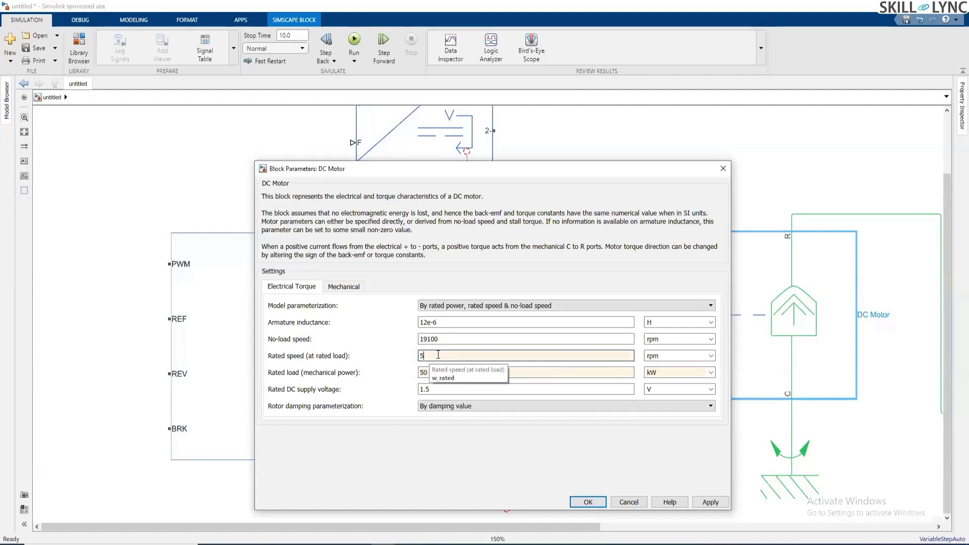
{"action": "type", "text": "000"}
{"action": "double_click", "coordinate": [454, 340]}
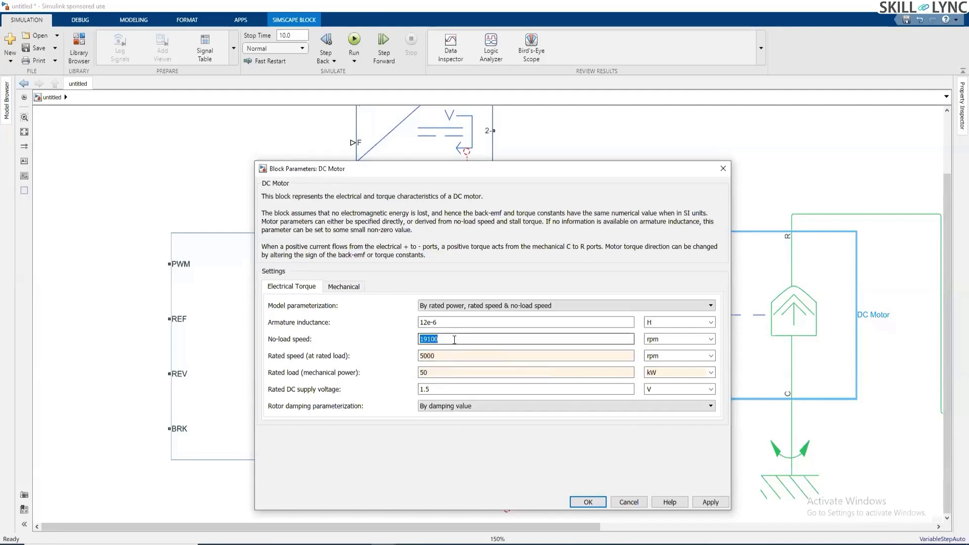
{"action": "type", "text": "8000"}
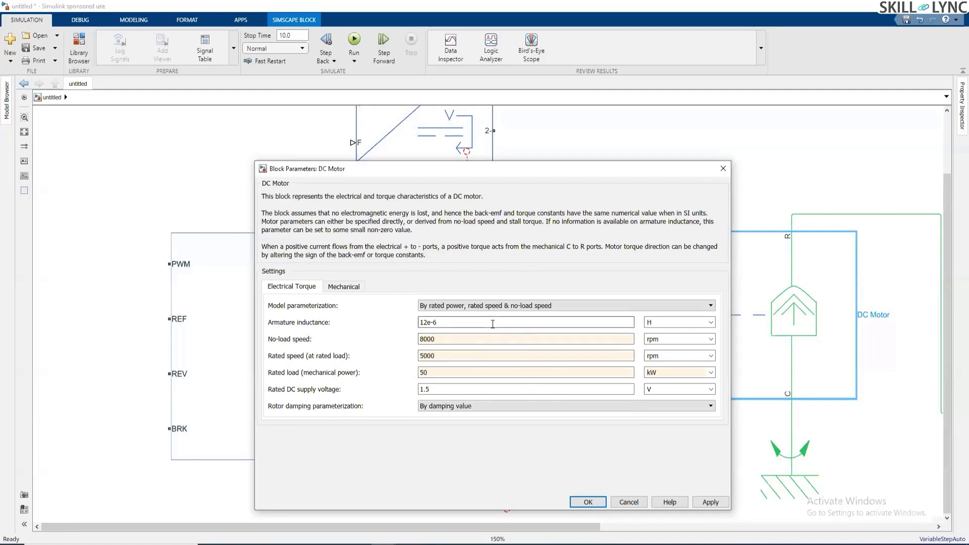
Step: Set the rated DC supply voltage to 300 V and apply the motor parameters
{"action": "double_click", "coordinate": [493, 323]}
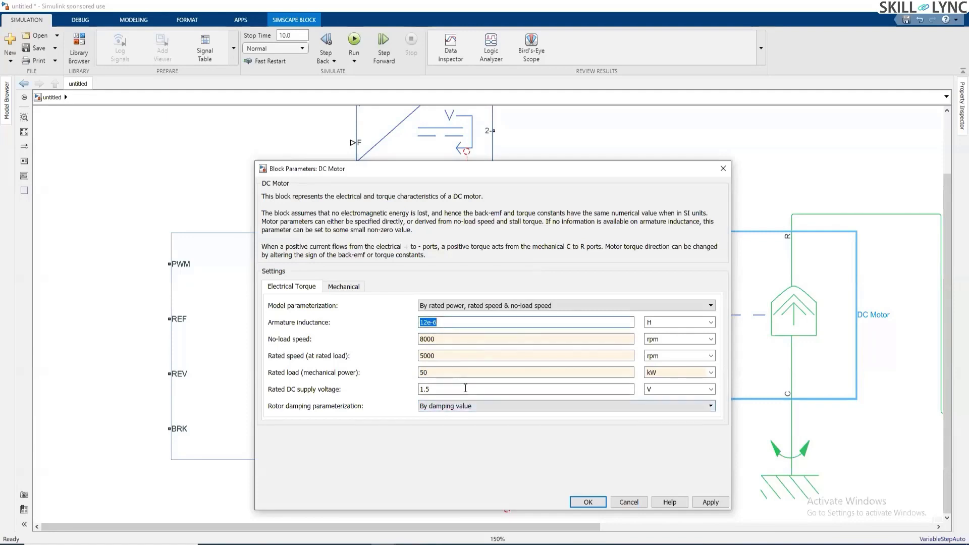
{"action": "double_click", "coordinate": [465, 388]}
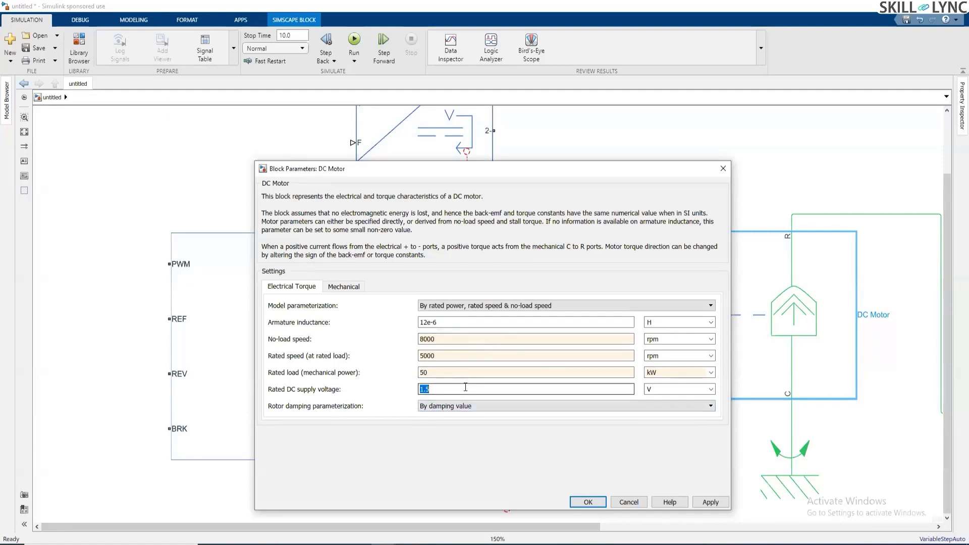
{"action": "type", "text": "300"}
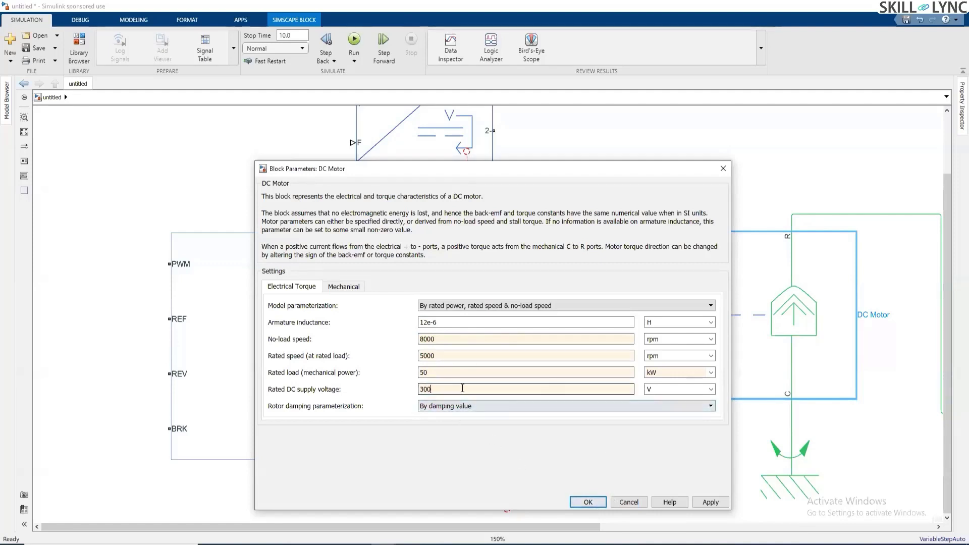
{"action": "left_click_drag", "start_coordinate": [440, 389], "coordinate": [394, 395]}
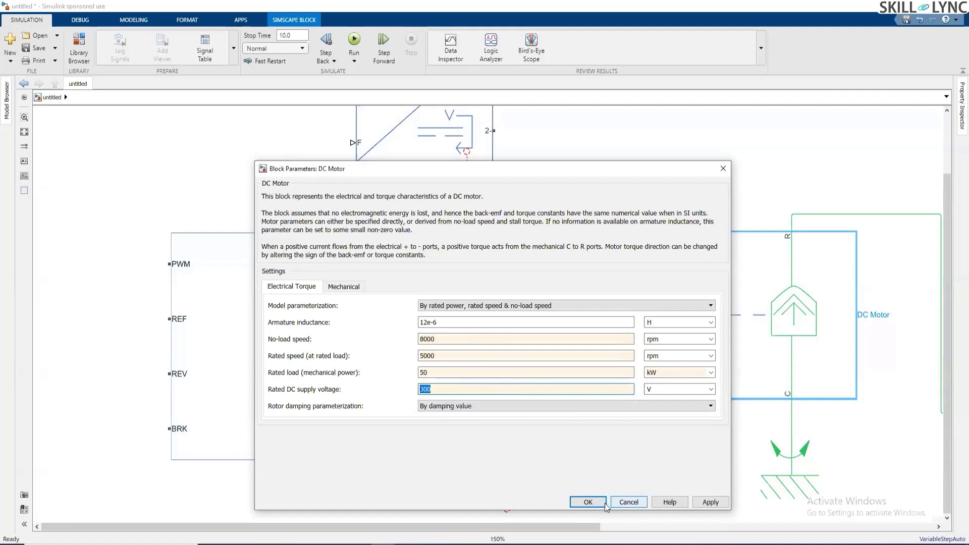
{"action": "left_click", "coordinate": [584, 502]}
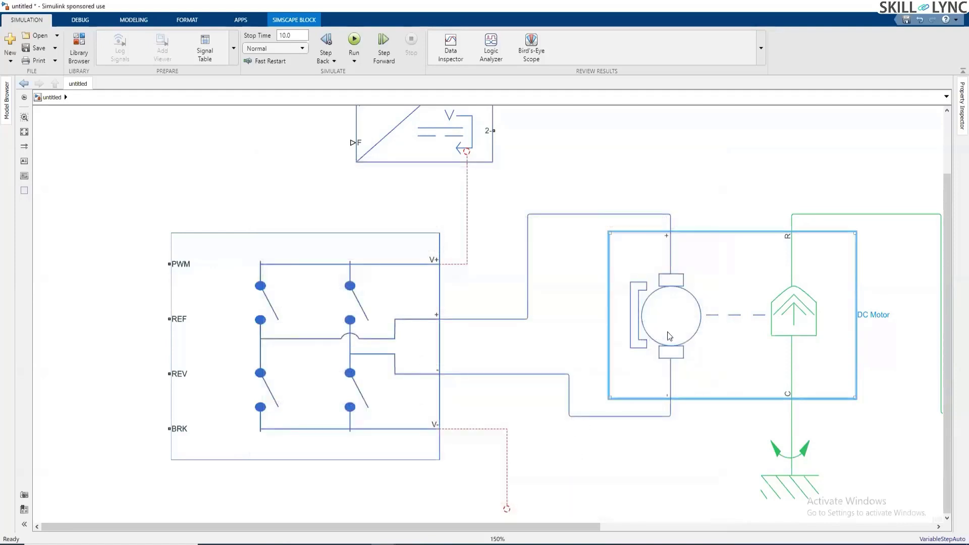